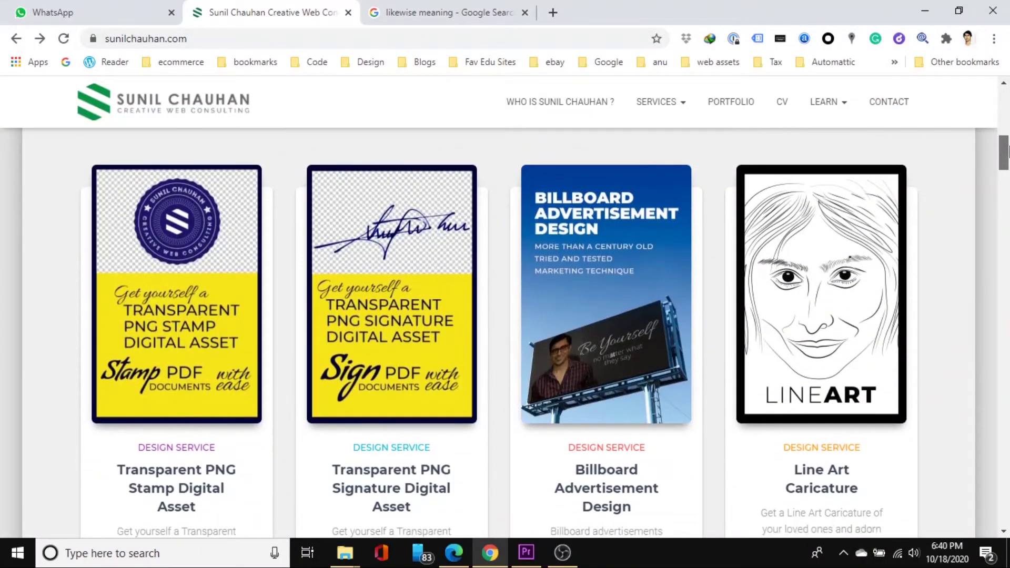
- Scroll the sunilchauhan.com product page back up to review the transparent PNG stamp and signature assets
{"action": "scroll", "coordinate": [1007, 153], "scroll_direction": "up", "scroll_amount": 1}
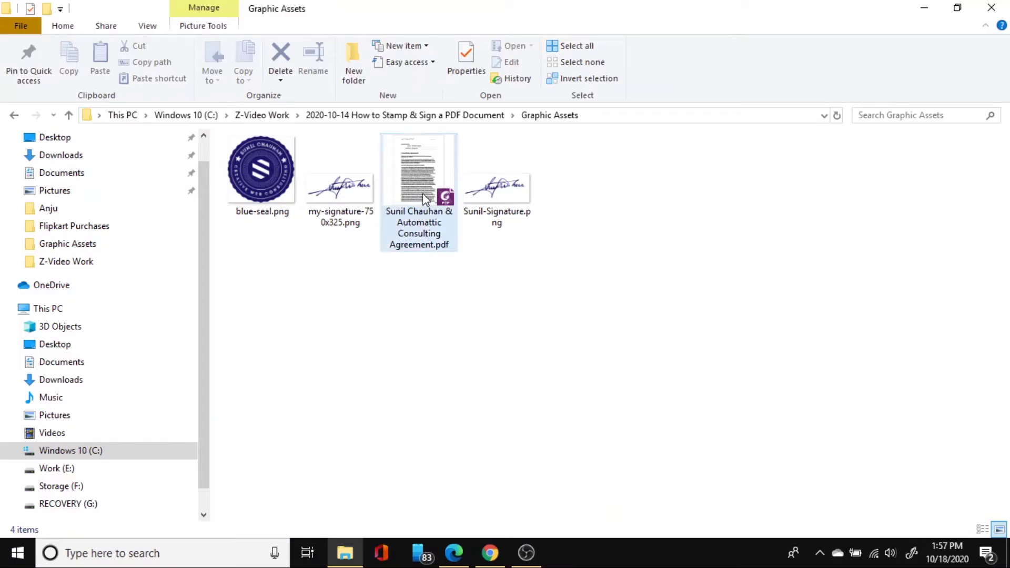
- Look over the signature and blue-seal images, then open the Consulting Agreement PDF in Foxit PhantomPDF
{"action": "left_click", "coordinate": [410, 209]}
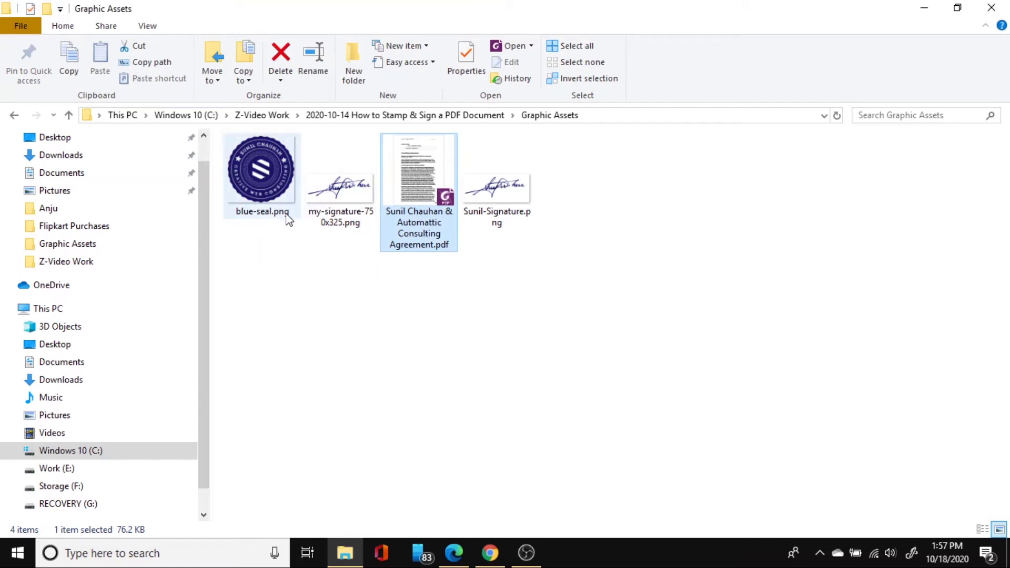
{"action": "left_click", "coordinate": [337, 206]}
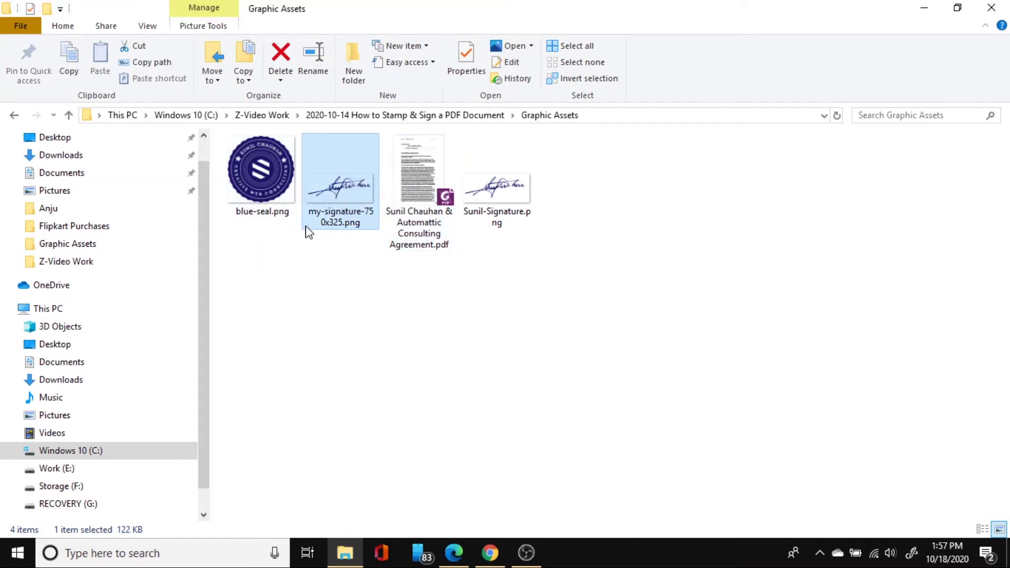
{"action": "left_click", "coordinate": [271, 197]}
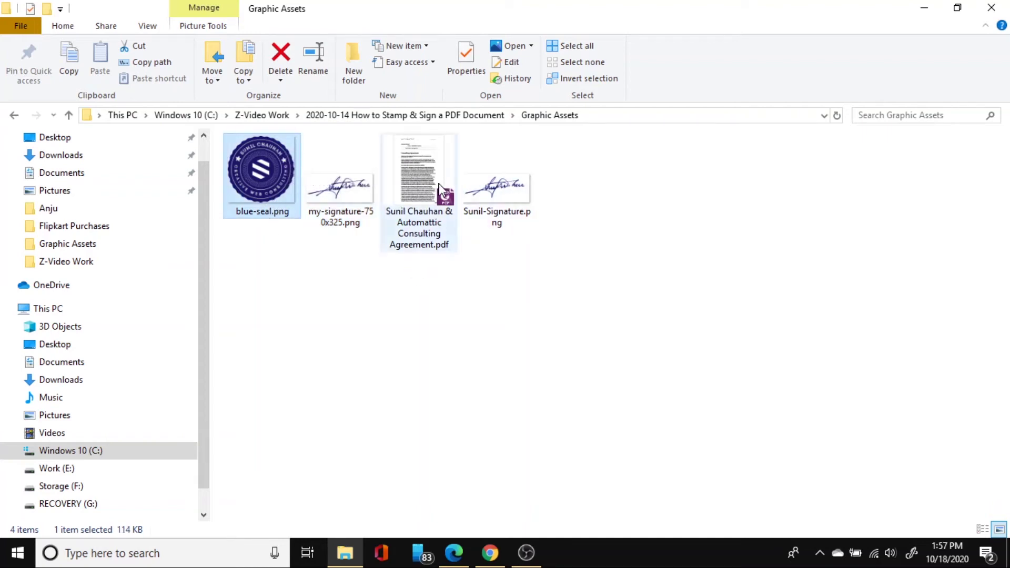
{"action": "left_click", "coordinate": [426, 195]}
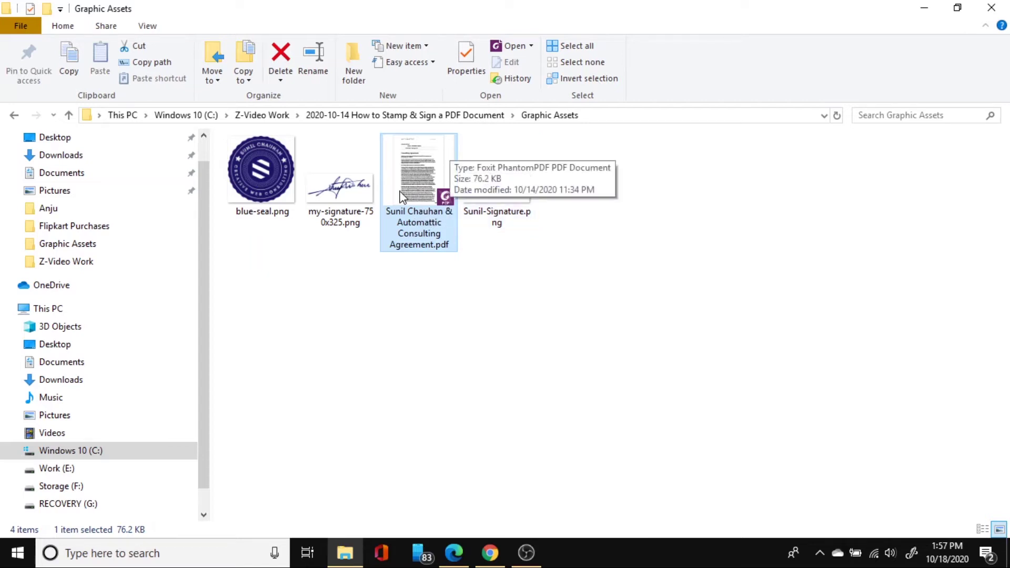
{"action": "double_click", "coordinate": [444, 198]}
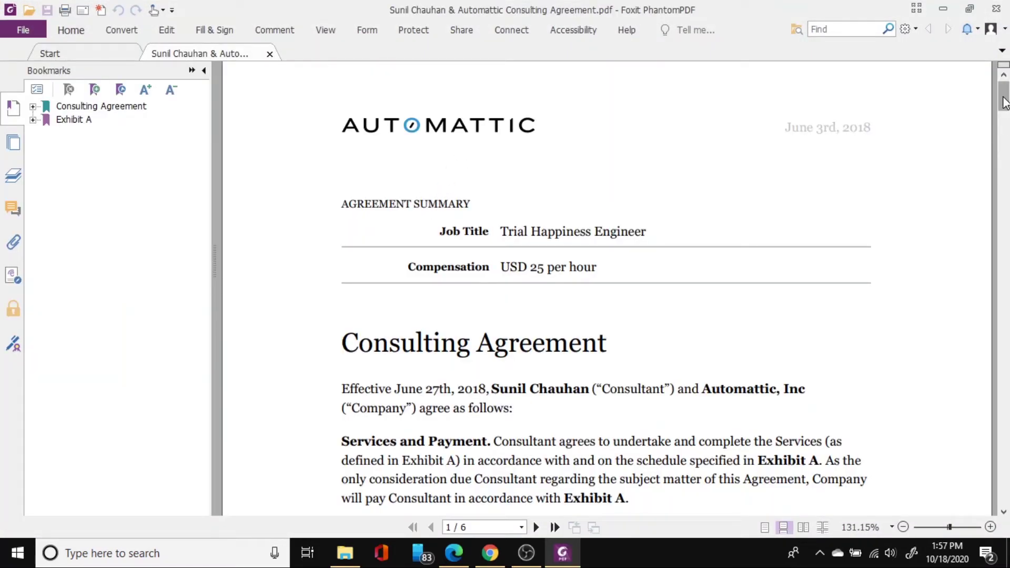
{"action": "left_click_drag", "start_coordinate": [1006, 103], "coordinate": [1005, 166]}
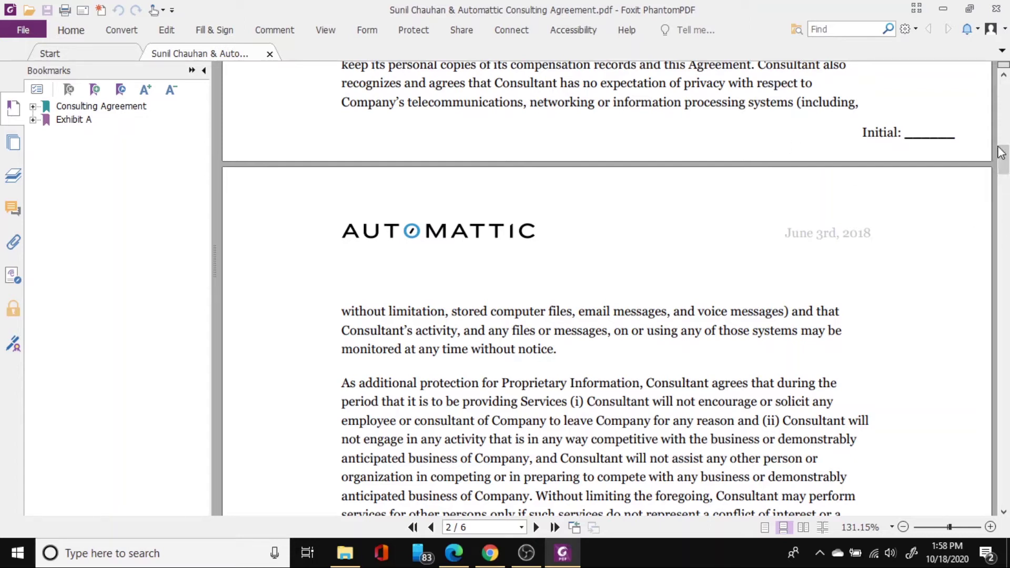
{"action": "left_click_drag", "start_coordinate": [1005, 163], "coordinate": [1006, 161]}
{"action": "scroll", "coordinate": [983, 230], "scroll_direction": "up", "scroll_amount": 3}
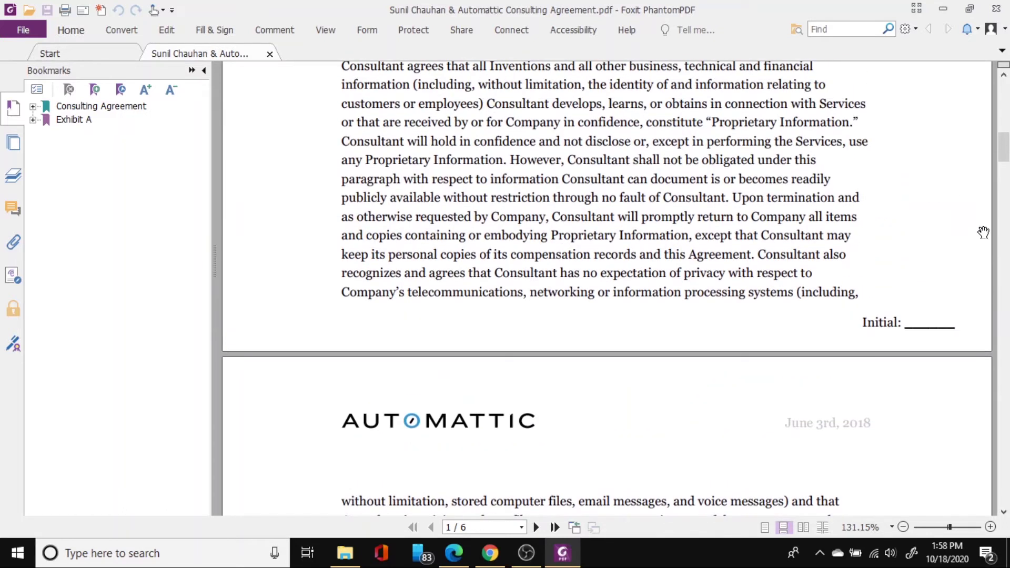
{"action": "mouse_move", "coordinate": [1004, 149]}
{"action": "left_mouse_down"}
{"action": "mouse_move", "coordinate": [1004, 124]}
{"action": "mouse_move", "coordinate": [1004, 145]}
{"action": "left_mouse_up"}
{"action": "scroll", "coordinate": [902, 153], "scroll_direction": "up", "scroll_amount": 14}
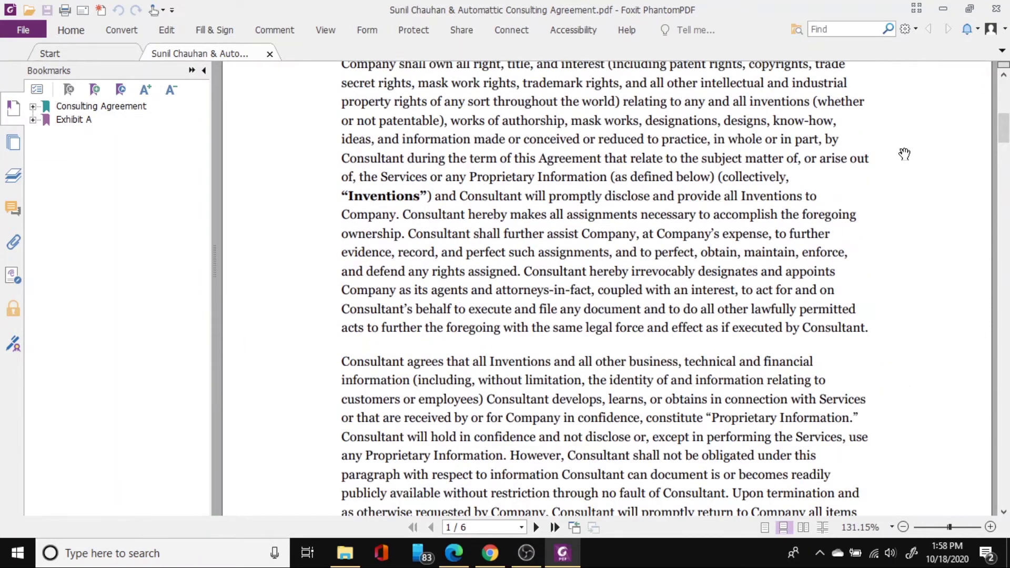
{"action": "scroll", "coordinate": [881, 311], "scroll_direction": "up", "scroll_amount": 3}
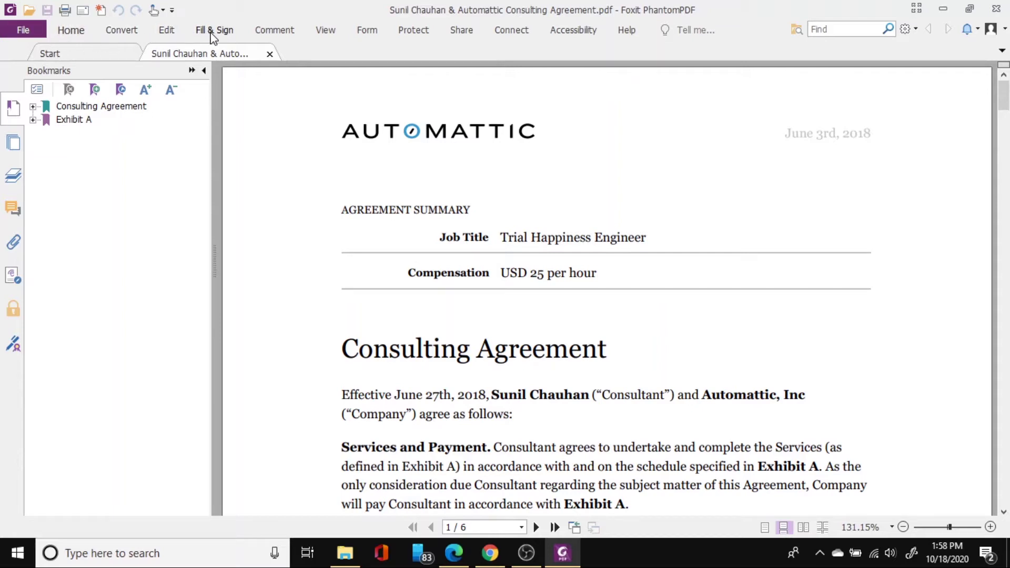
- Start a new Fill & Sign signature from an image file, browsing to C:\Z-Video Work\...\Graphic Assets
{"action": "left_click", "coordinate": [216, 32]}
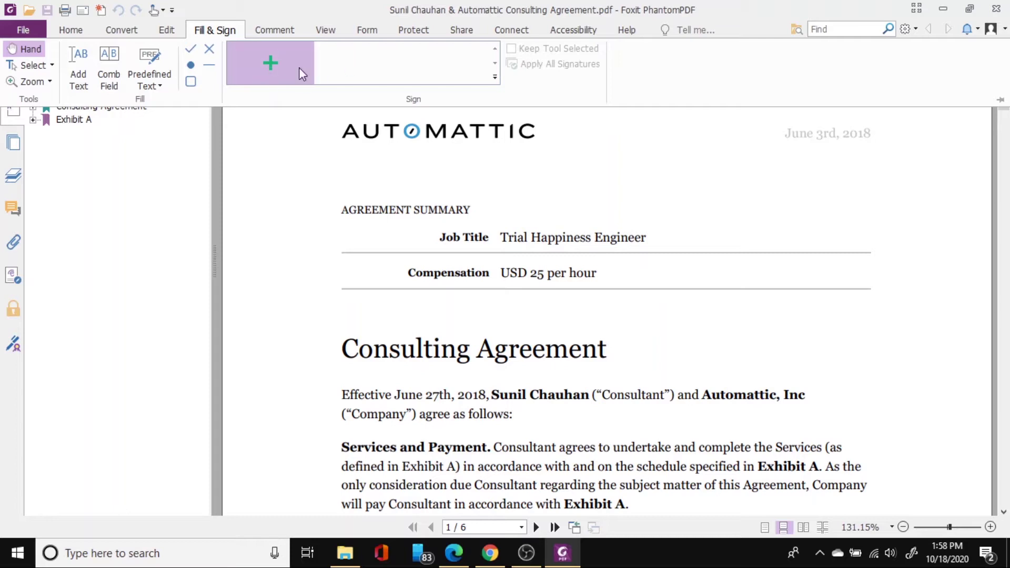
{"action": "left_click", "coordinate": [270, 63]}
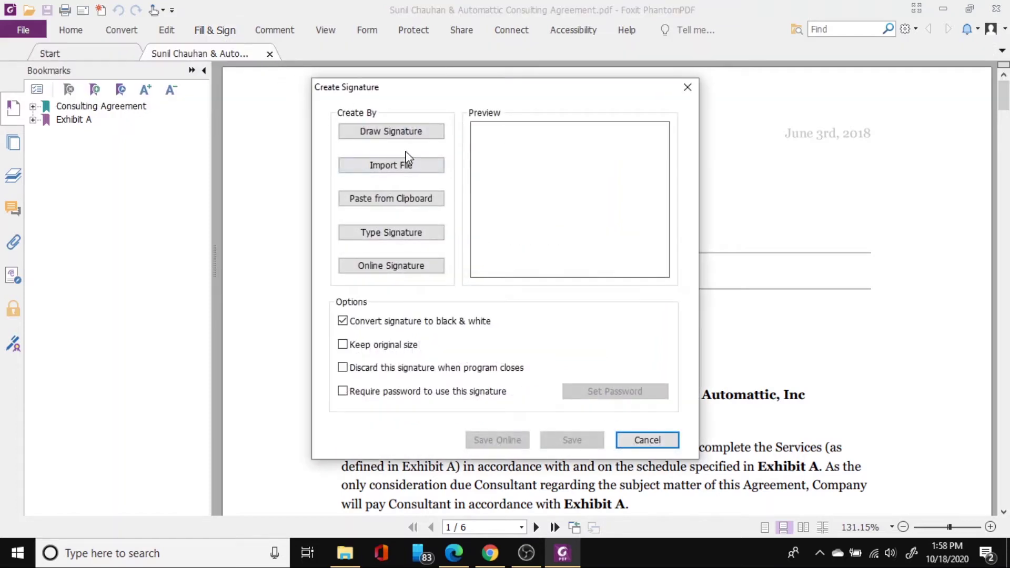
{"action": "mouse_move", "coordinate": [510, 90]}
{"action": "left_mouse_down"}
{"action": "mouse_move", "coordinate": [459, 67]}
{"action": "mouse_move", "coordinate": [489, 37]}
{"action": "left_mouse_up"}
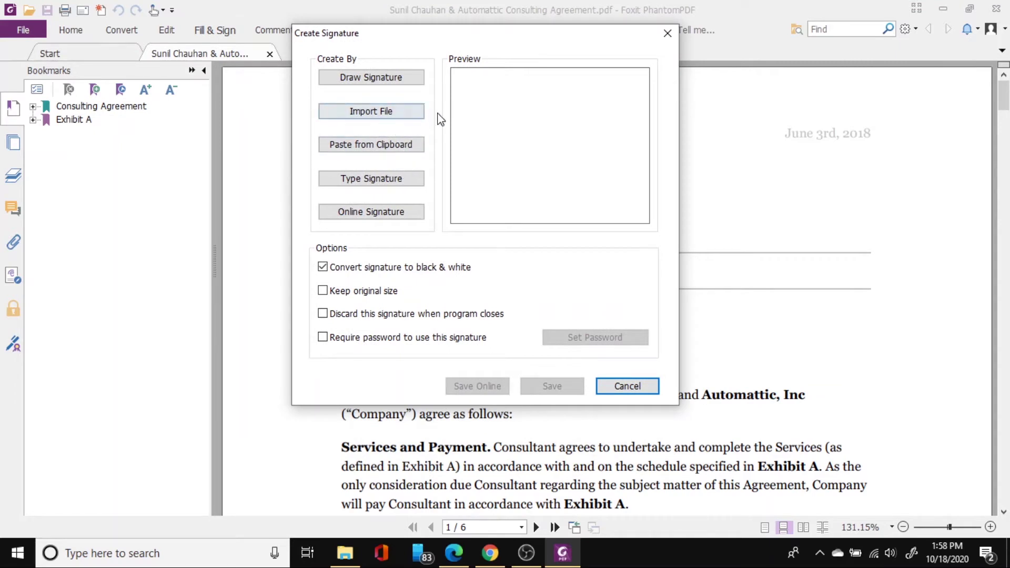
{"action": "left_click", "coordinate": [387, 116]}
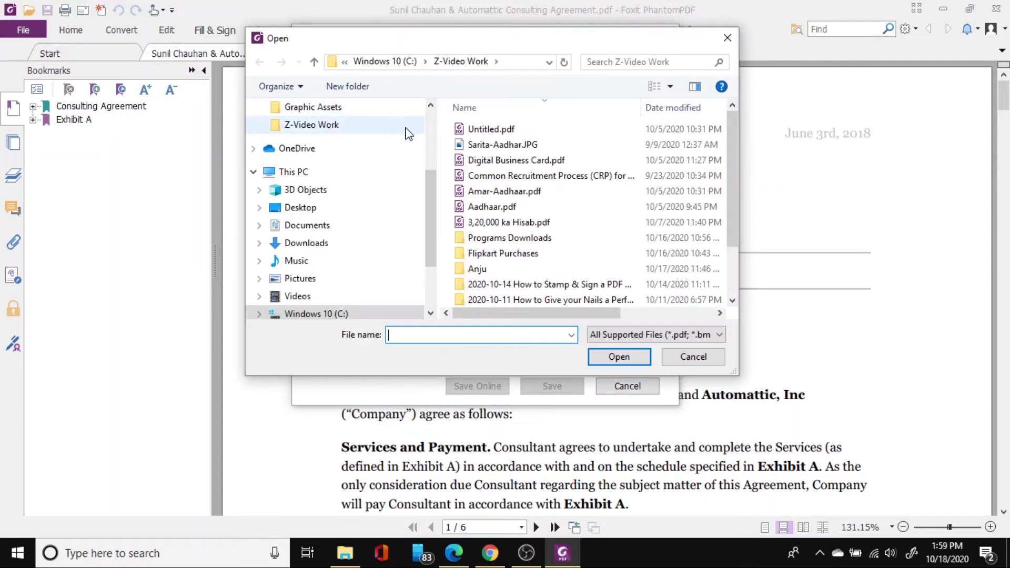
{"action": "left_click_drag", "start_coordinate": [427, 219], "coordinate": [425, 279]}
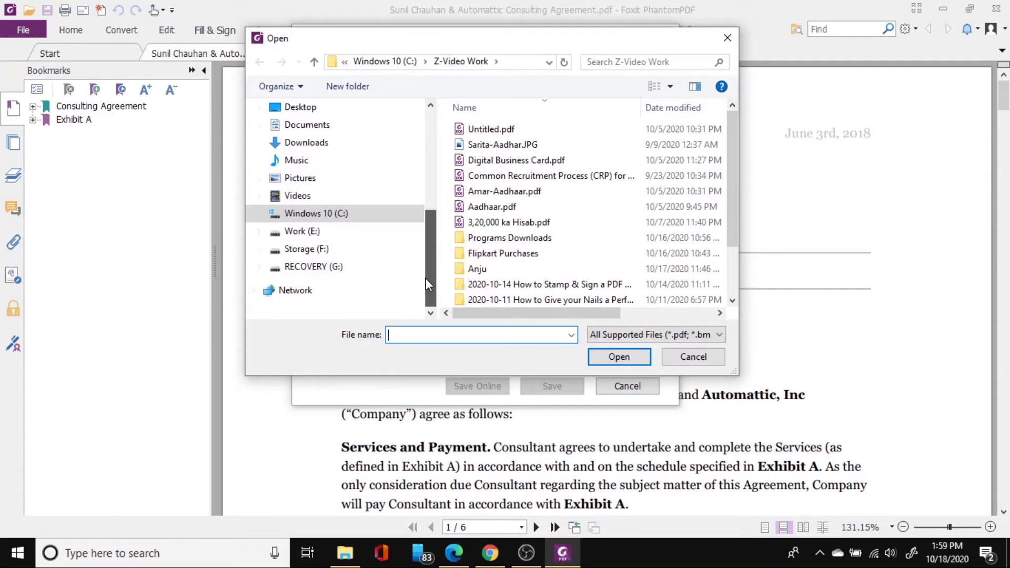
{"action": "left_click", "coordinate": [359, 218]}
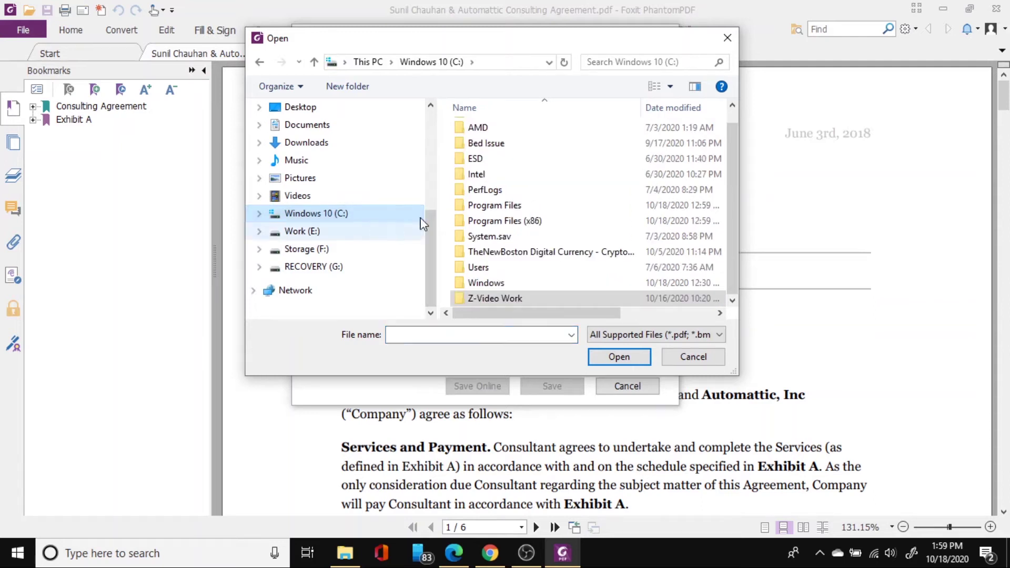
{"action": "double_click", "coordinate": [544, 298]}
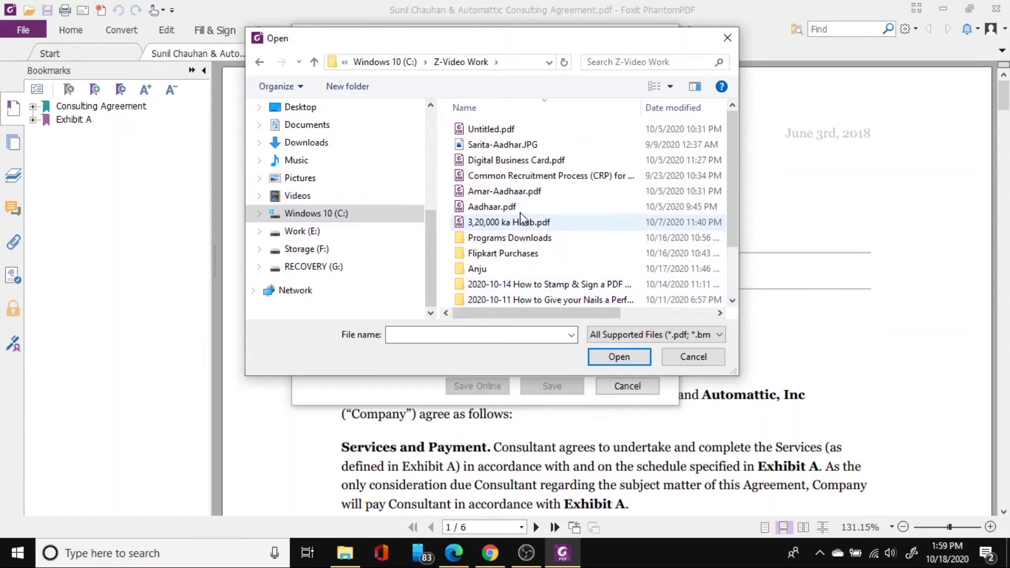
{"action": "double_click", "coordinate": [532, 288]}
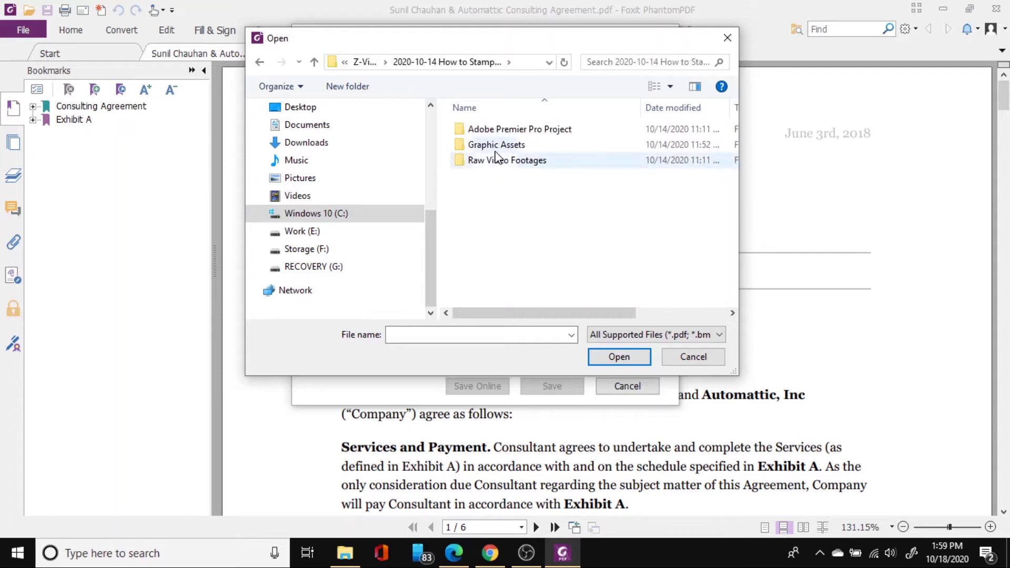
{"action": "double_click", "coordinate": [511, 146]}
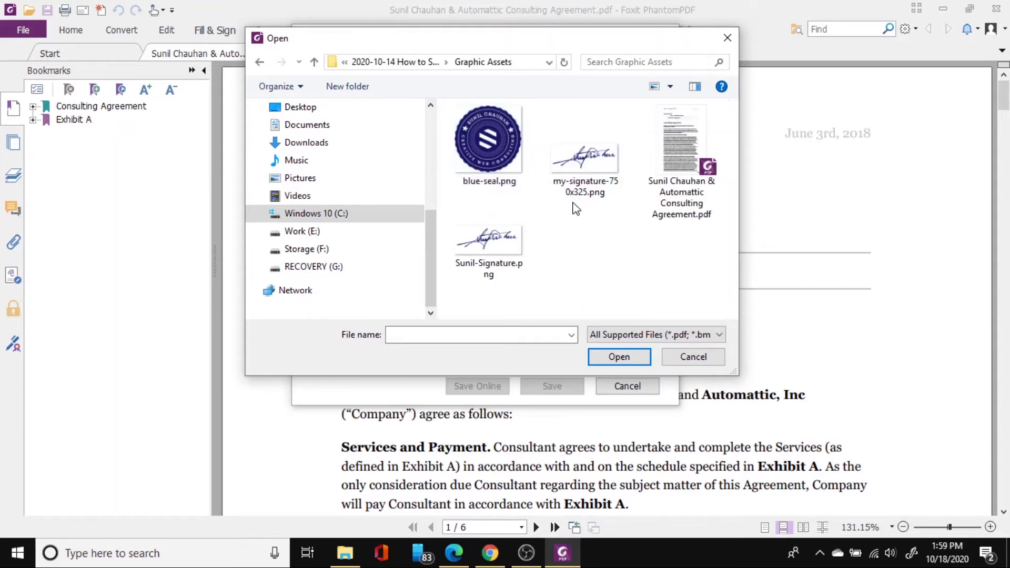
- Import my-signature-750x325.png with black & white conversion off and save it in blue
{"action": "left_click", "coordinate": [586, 169]}
{"action": "left_click", "coordinate": [618, 357]}
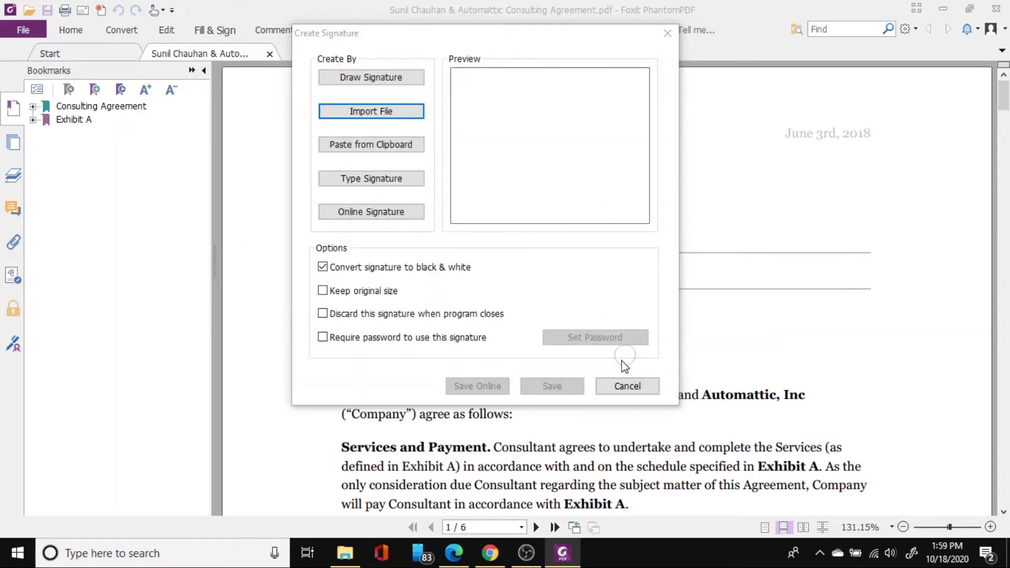
{"action": "left_click", "coordinate": [324, 268]}
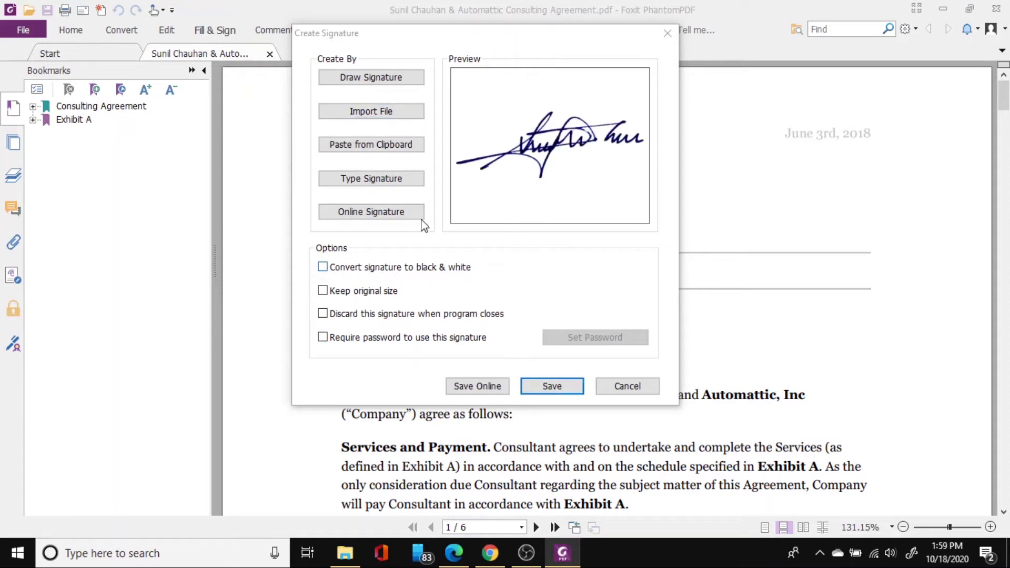
{"action": "left_click", "coordinate": [326, 270]}
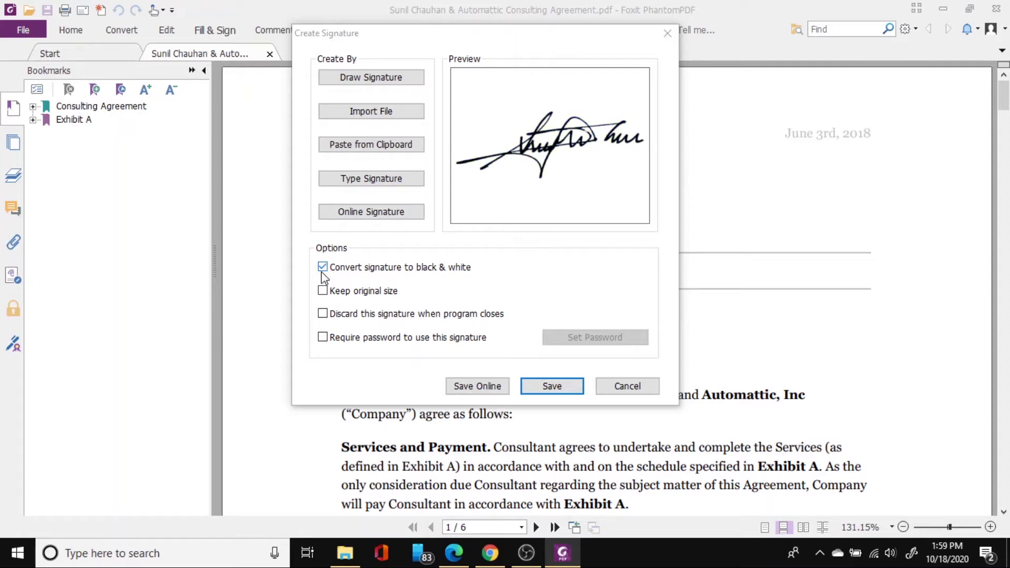
{"action": "left_click", "coordinate": [325, 270]}
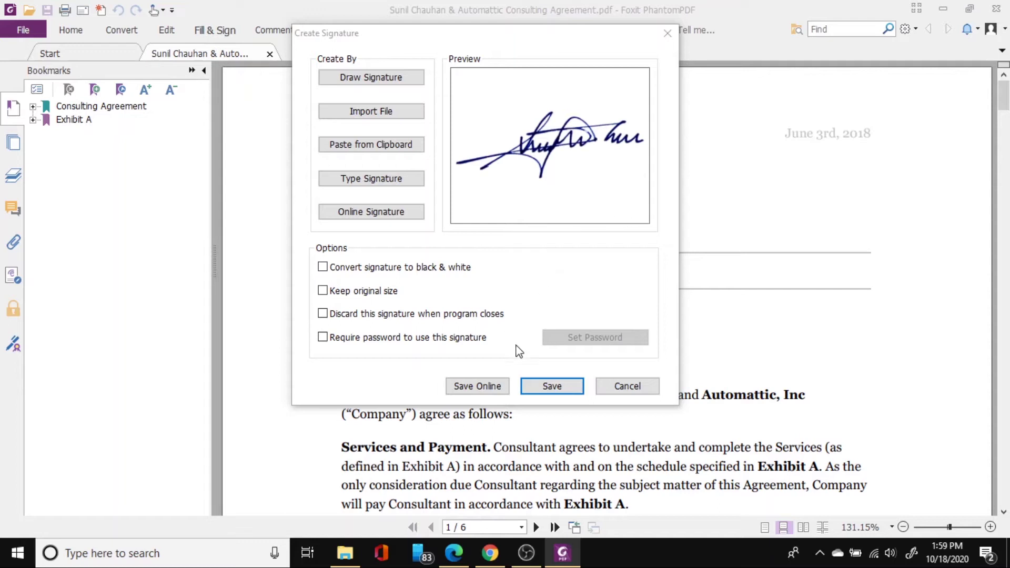
{"action": "left_click", "coordinate": [551, 386]}
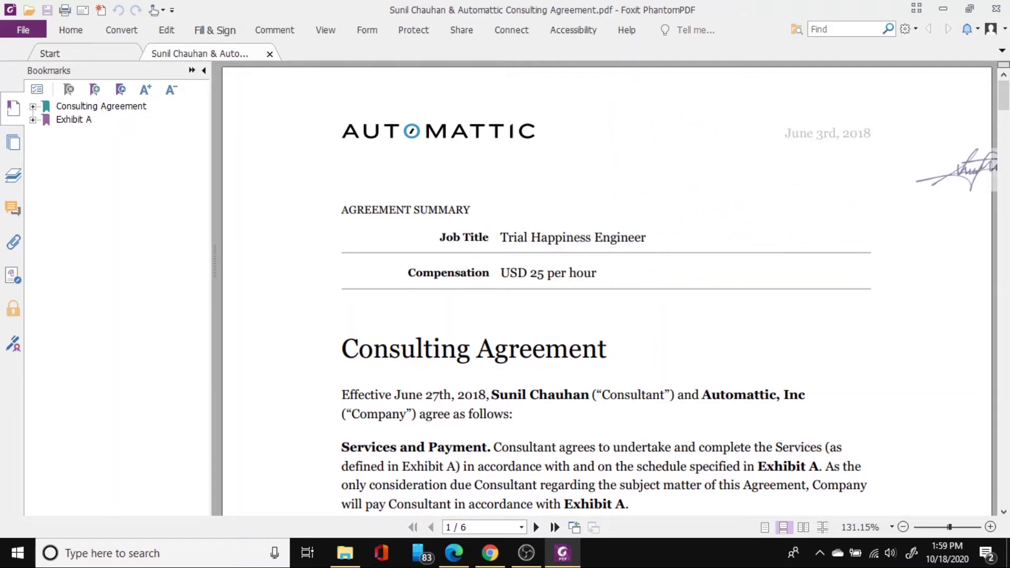
- Drop the blue signature just above the Initial line at the bottom of page 1
{"action": "scroll", "coordinate": [1007, 119], "scroll_direction": "down", "scroll_amount": 10}
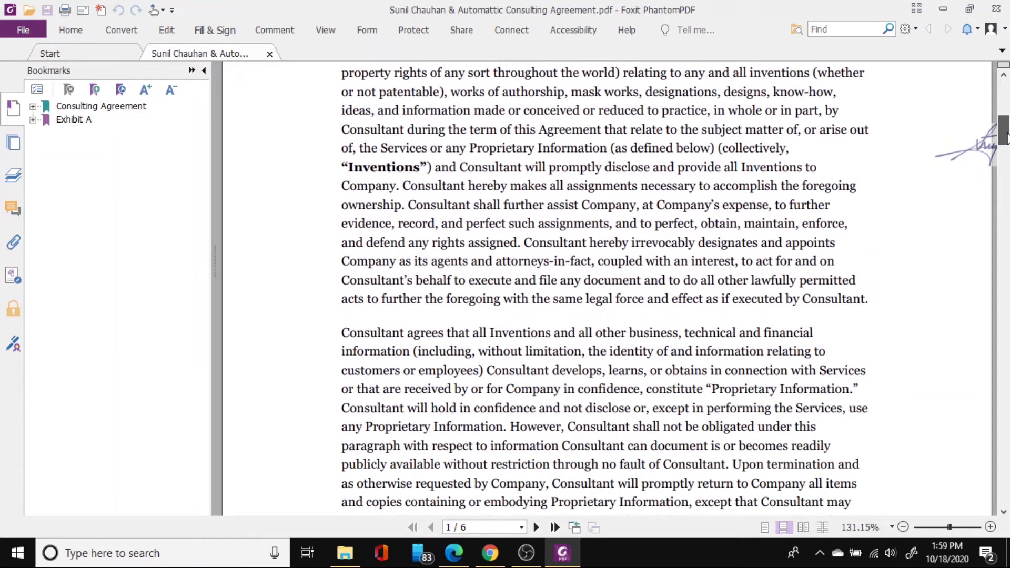
{"action": "scroll", "coordinate": [1006, 118], "scroll_direction": "up", "scroll_amount": 7}
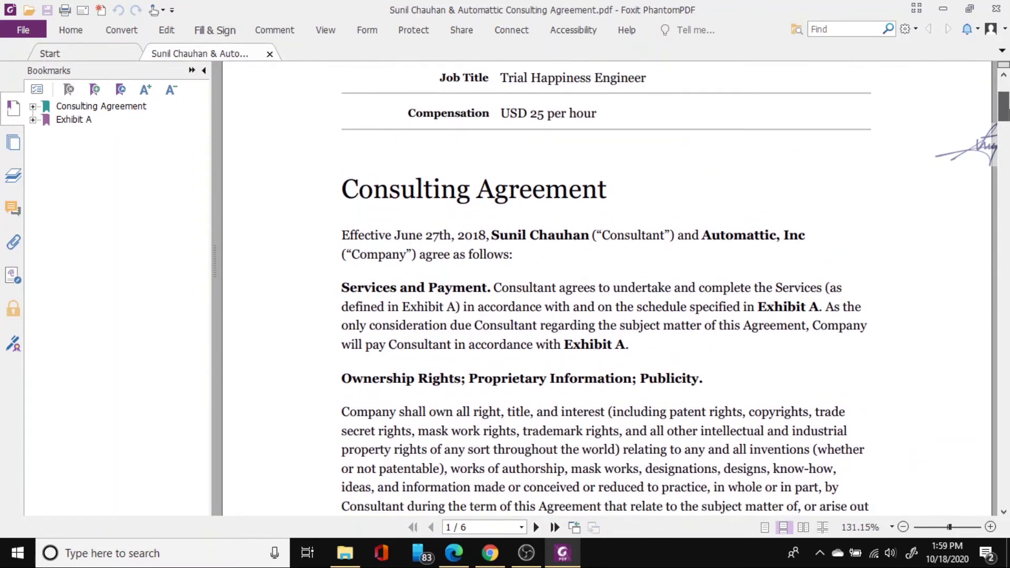
{"action": "scroll", "coordinate": [994, 145], "scroll_direction": "down", "scroll_amount": 10}
{"action": "scroll", "coordinate": [994, 145], "scroll_direction": "down", "scroll_amount": 3}
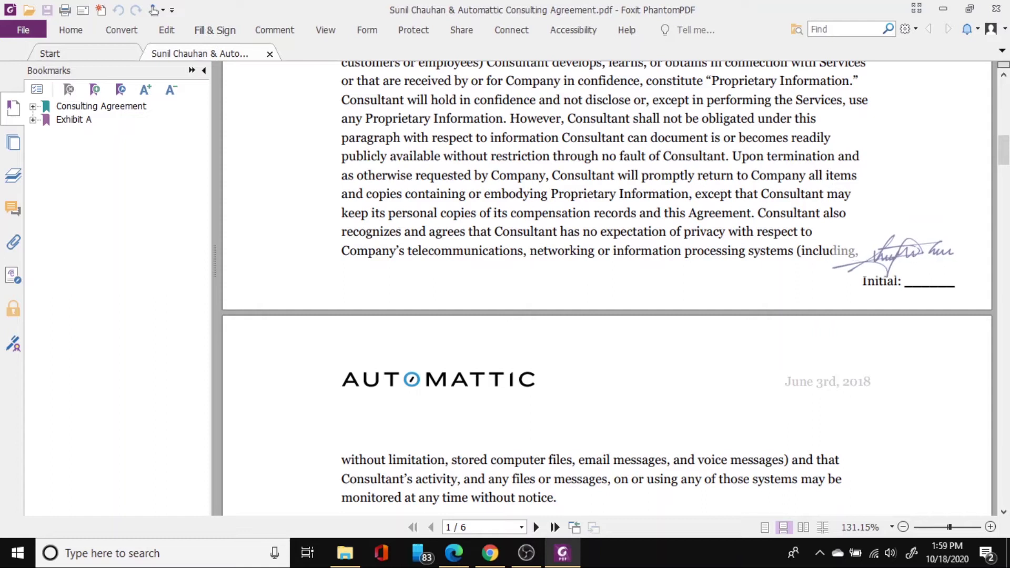
{"action": "left_click", "coordinate": [896, 259]}
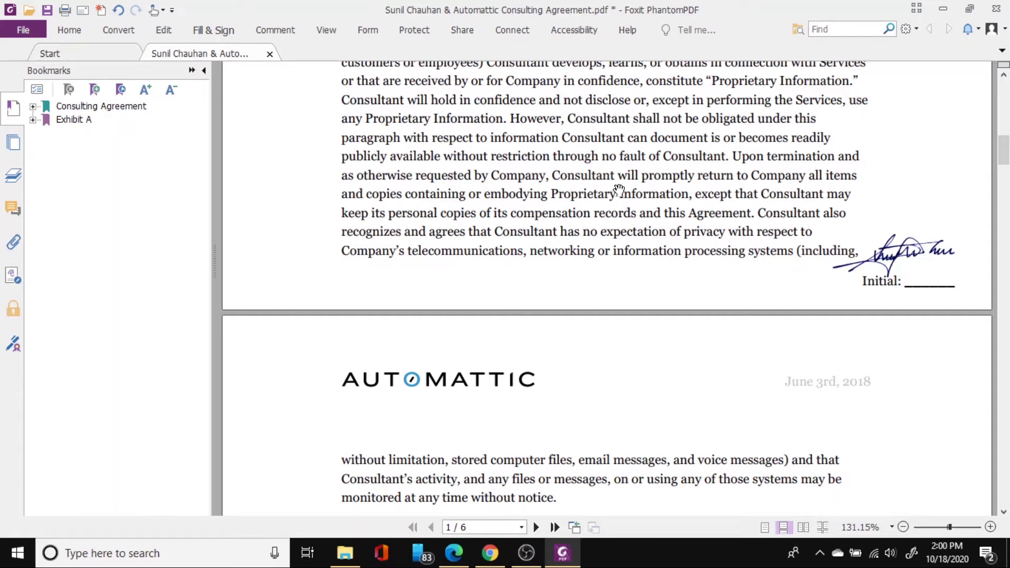
{"action": "left_click", "coordinate": [219, 30]}
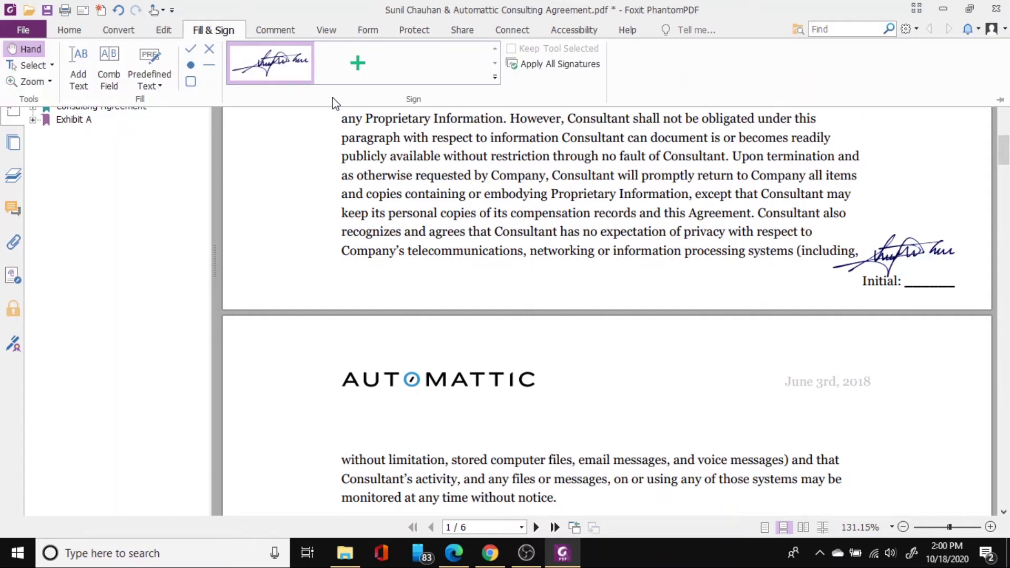
- Import blue-seal.png as a full-colour signature, save it, and stamp it on page 1
{"action": "left_click", "coordinate": [359, 64]}
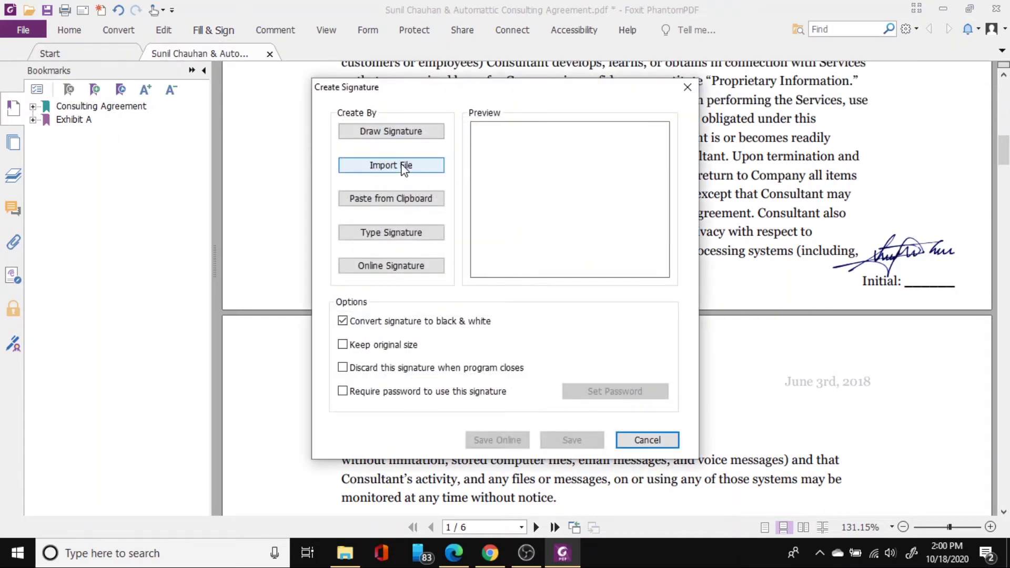
{"action": "left_click", "coordinate": [403, 165]}
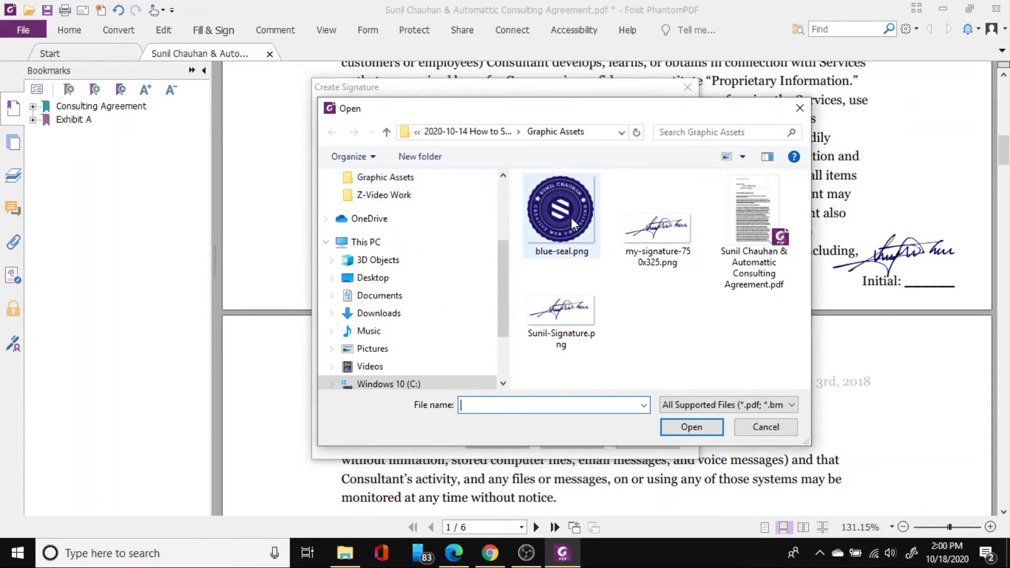
{"action": "left_click", "coordinate": [571, 224]}
{"action": "left_click", "coordinate": [700, 428]}
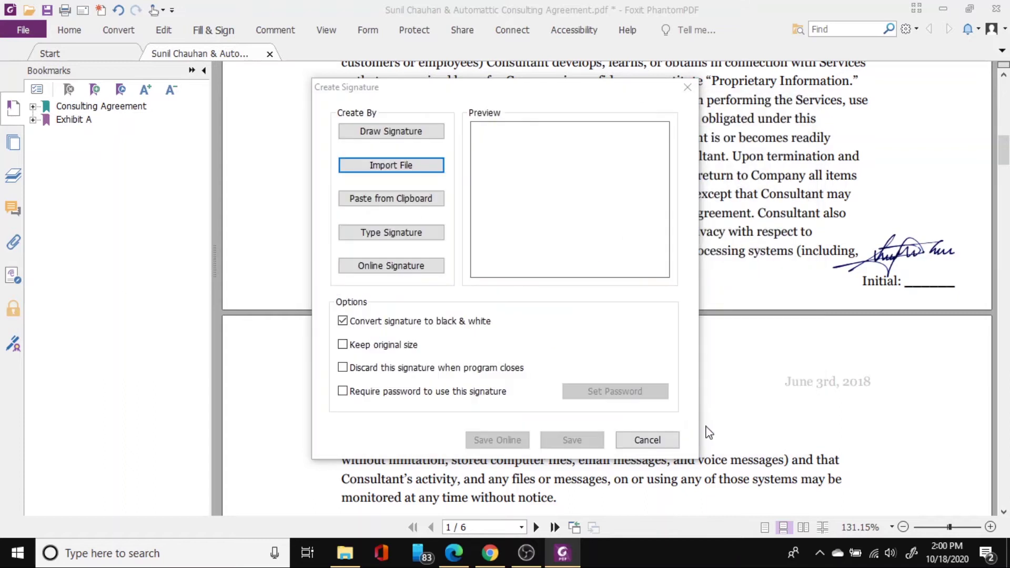
{"action": "left_click", "coordinate": [344, 324]}
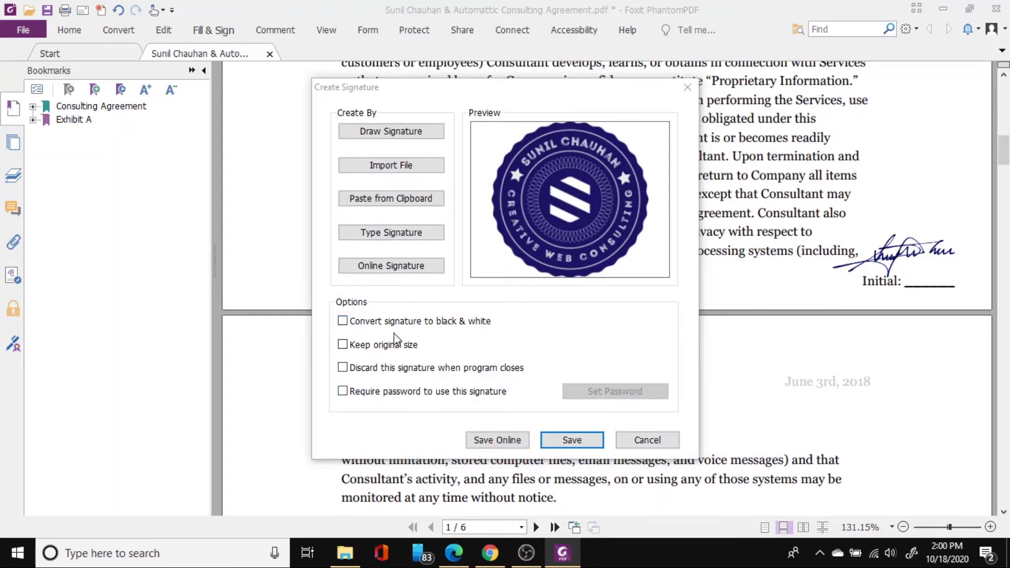
{"action": "left_click", "coordinate": [569, 441]}
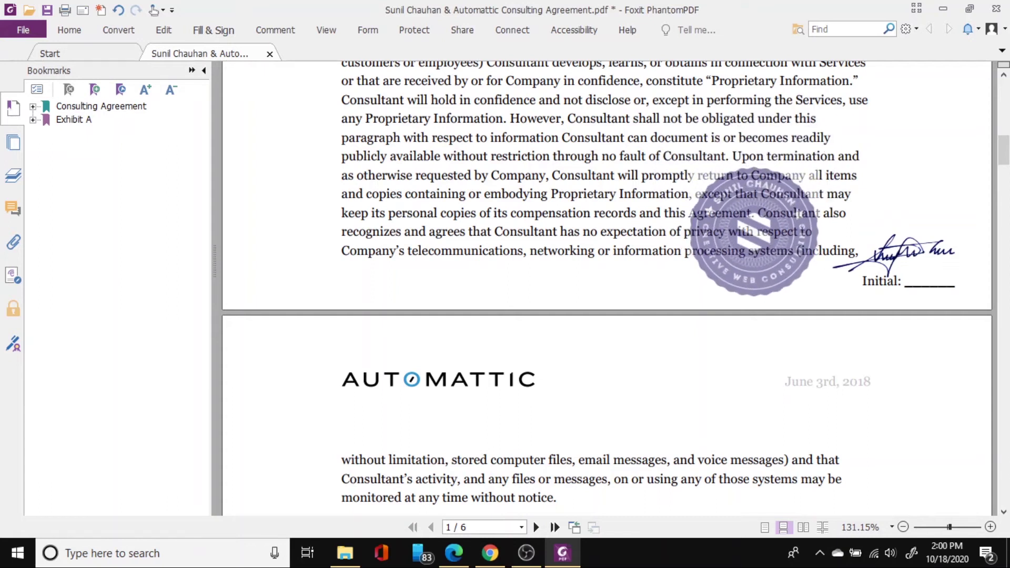
{"action": "left_click", "coordinate": [751, 282]}
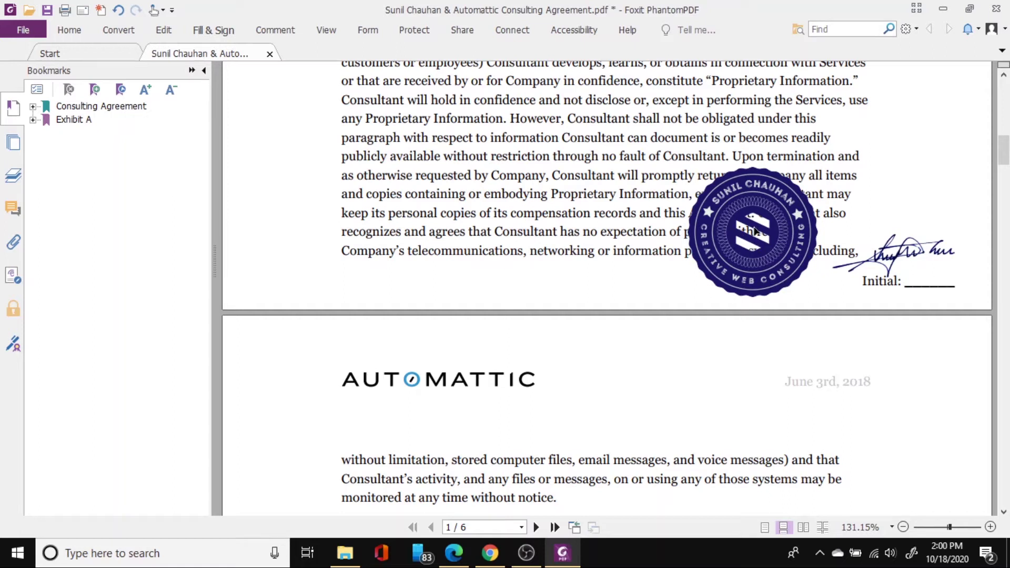
- Move the seal up-right and shrink it so it sits just above page 1's signature
{"action": "left_click", "coordinate": [802, 198]}
{"action": "left_click_drag", "start_coordinate": [727, 242], "coordinate": [887, 168]}
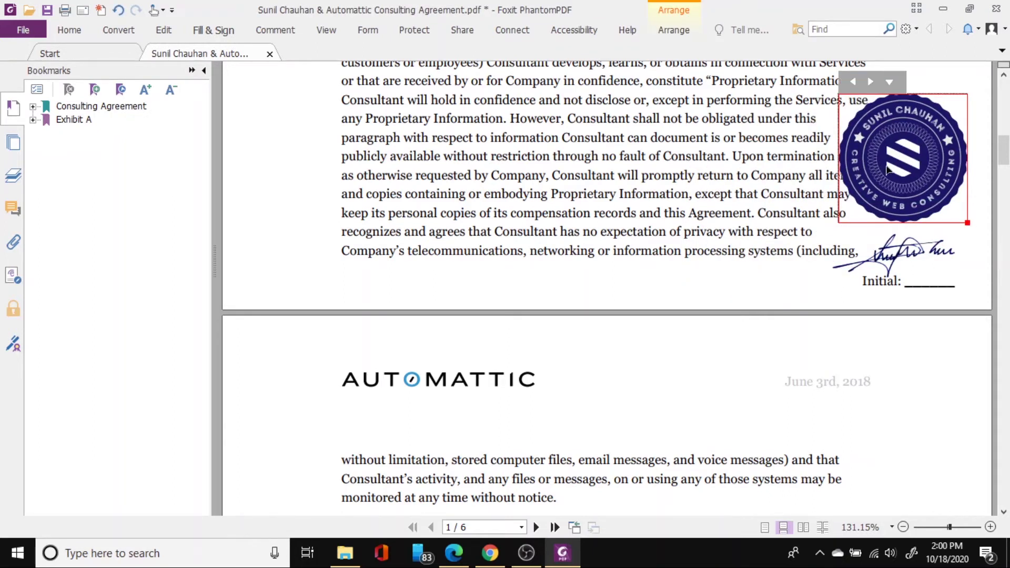
{"action": "right_click", "coordinate": [881, 149]}
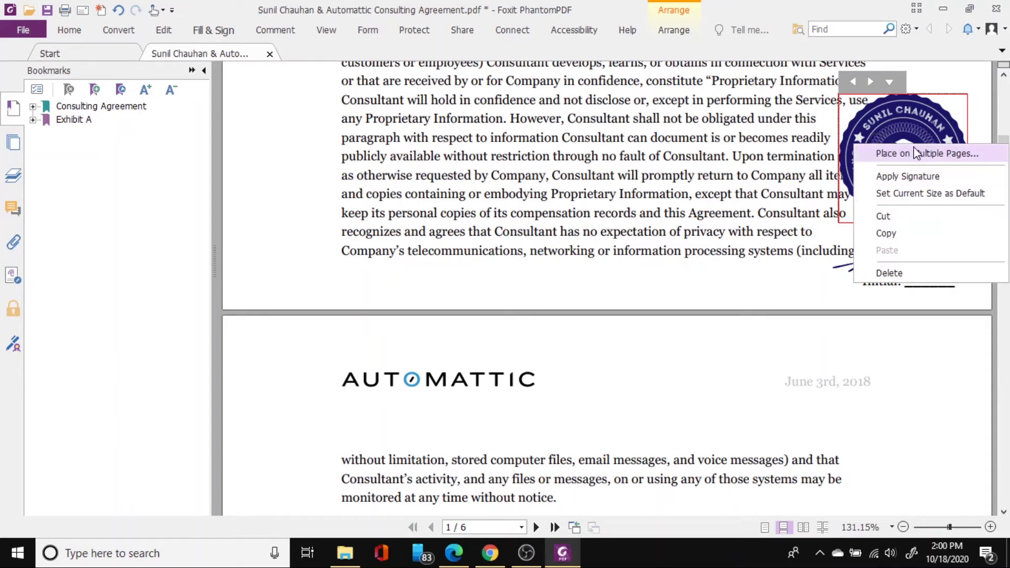
{"action": "left_click", "coordinate": [920, 113]}
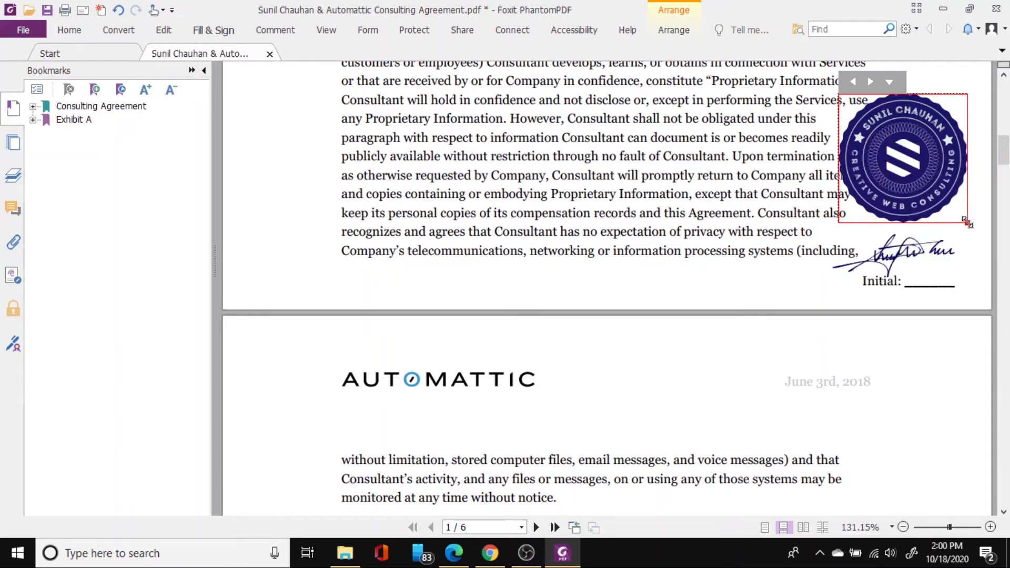
{"action": "left_click_drag", "start_coordinate": [968, 223], "coordinate": [917, 197]}
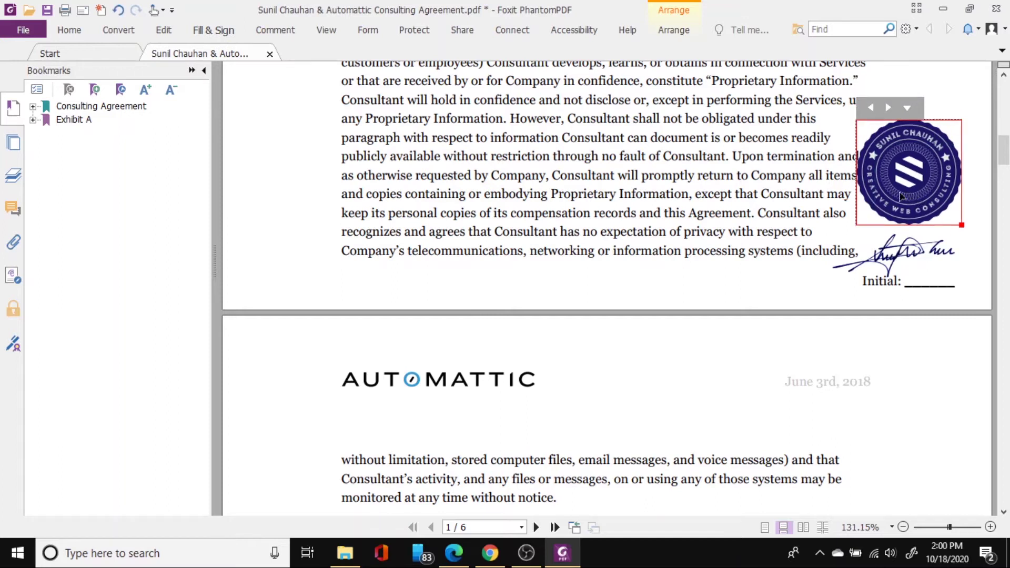
{"action": "right_click", "coordinate": [909, 198]}
{"action": "left_click", "coordinate": [700, 285]}
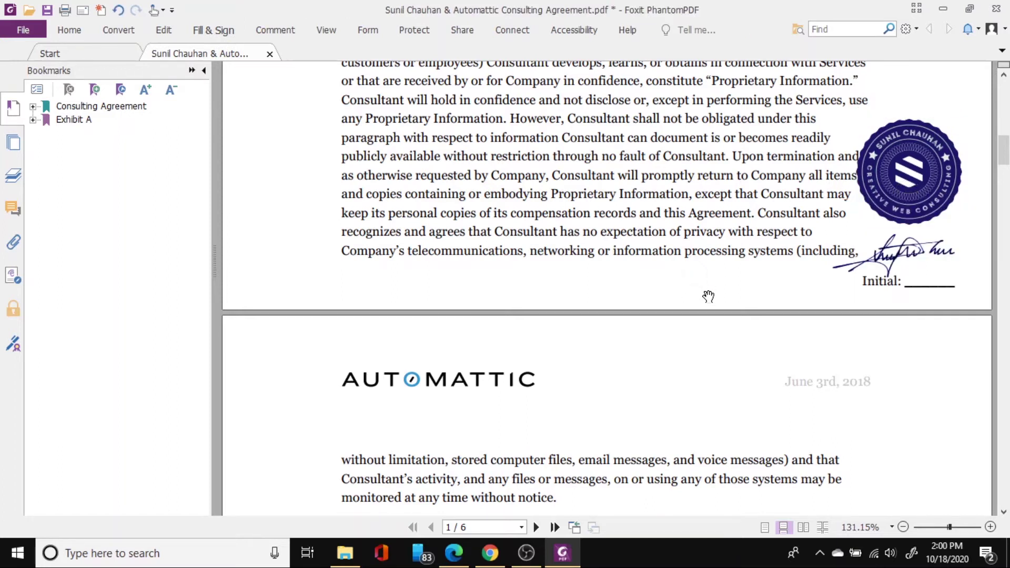
{"action": "left_click", "coordinate": [907, 199]}
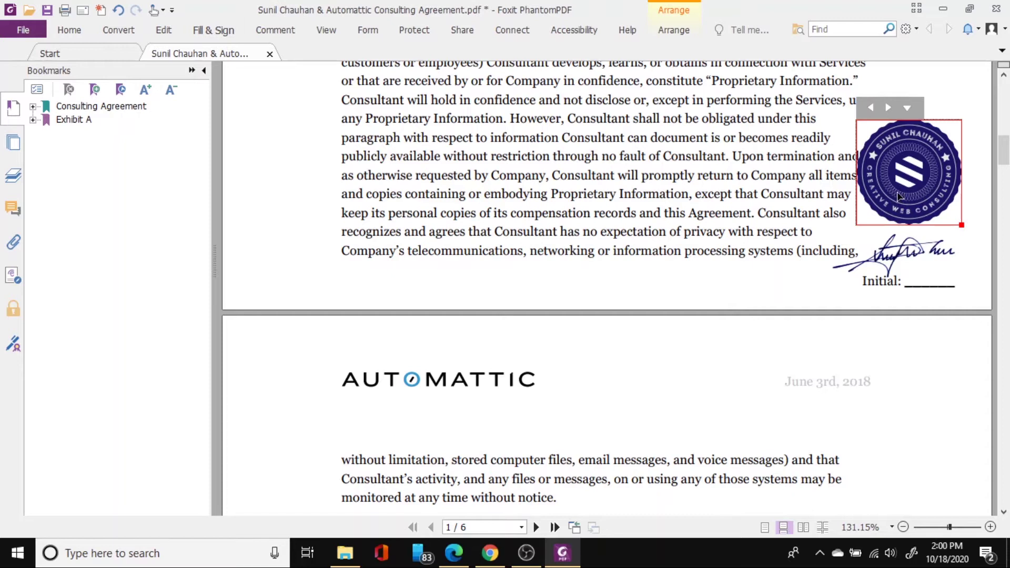
{"action": "mouse_move", "coordinate": [896, 196]}
{"action": "left_mouse_down"}
{"action": "mouse_move", "coordinate": [926, 208]}
{"action": "mouse_move", "coordinate": [889, 196]}
{"action": "left_mouse_up"}
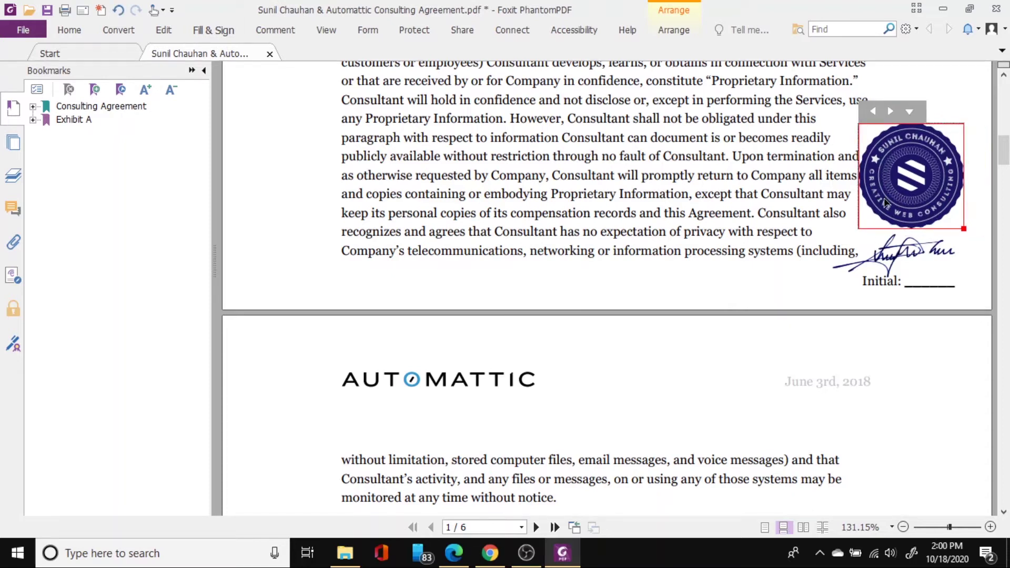
{"action": "left_click", "coordinate": [784, 271]}
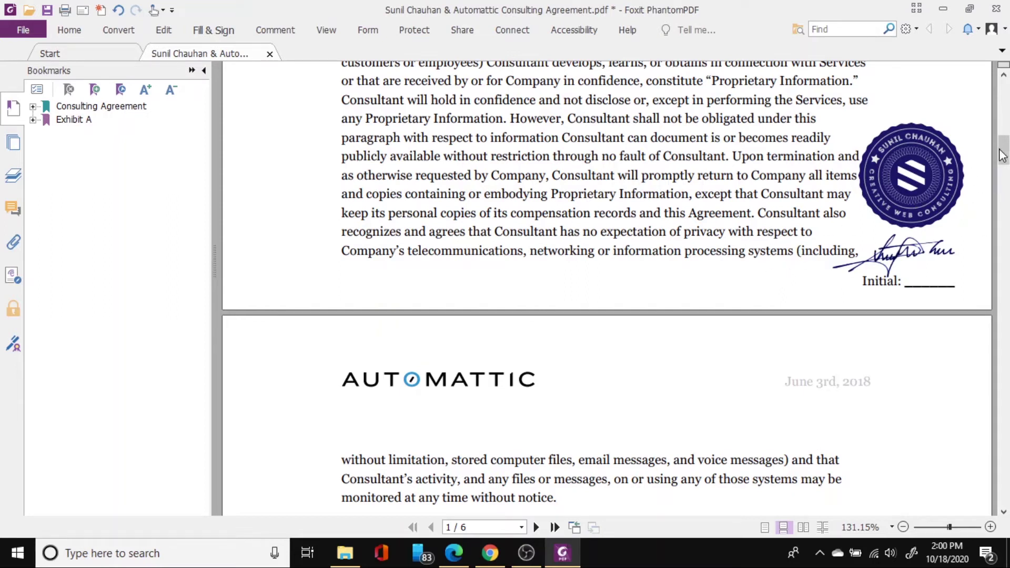
{"action": "left_click_drag", "start_coordinate": [1005, 153], "coordinate": [1005, 225]}
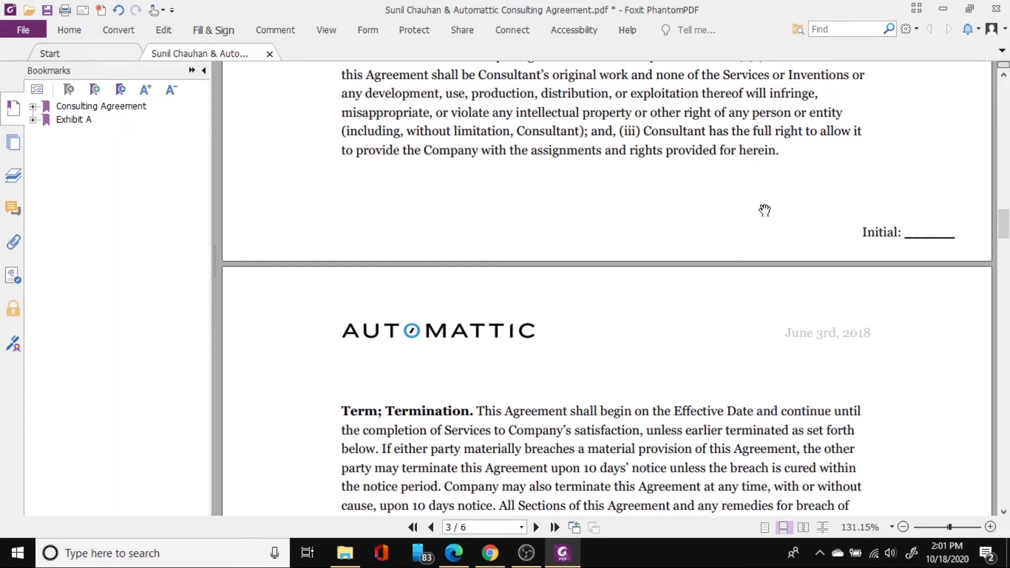
- Place the handwritten signature on page 3's Initial line
{"action": "left_click", "coordinate": [228, 31]}
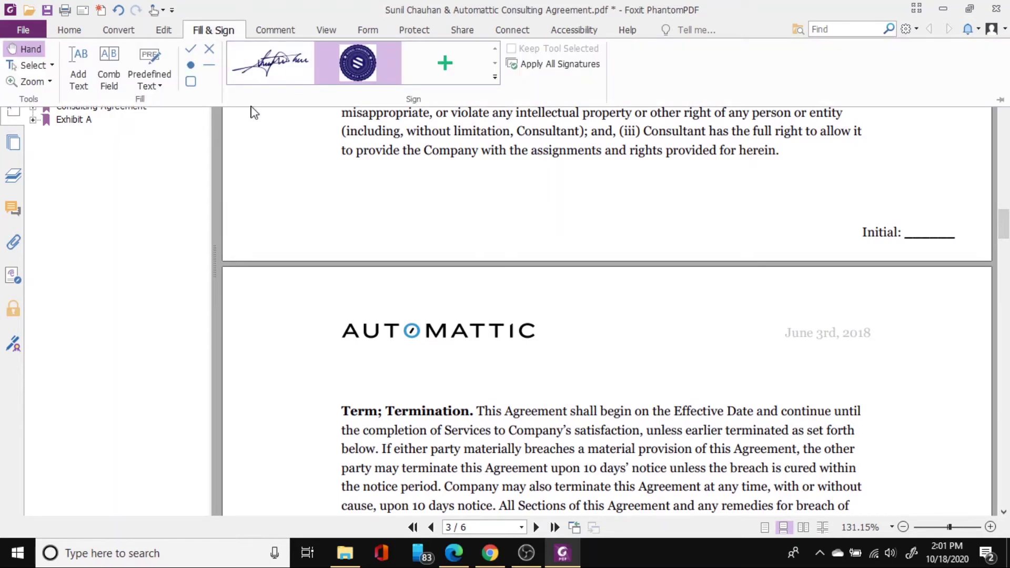
{"action": "left_click", "coordinate": [283, 72]}
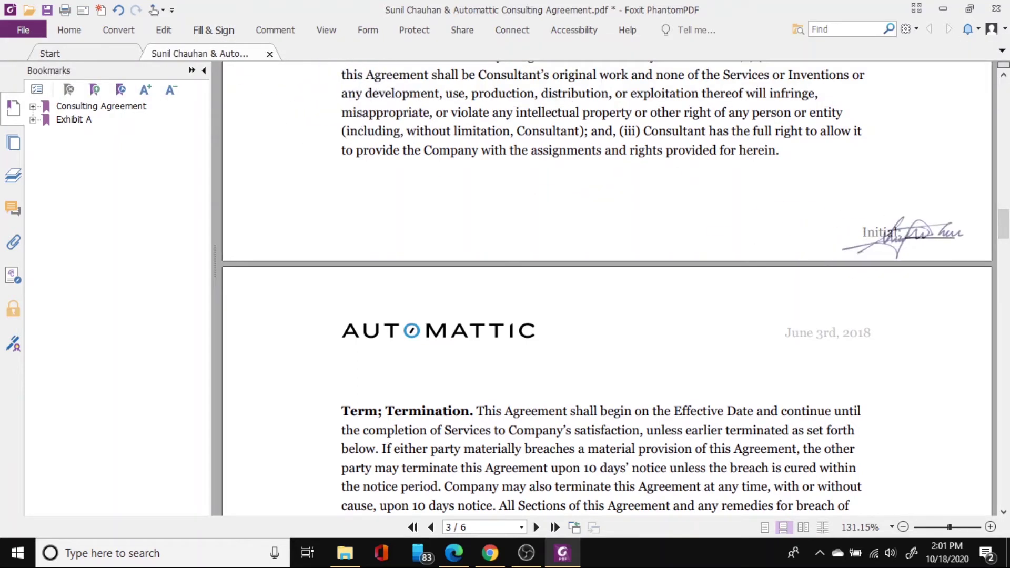
{"action": "left_click", "coordinate": [901, 214]}
- Stamp the blue seal beside the signature, shrink it, and apply it permanently
{"action": "left_click", "coordinate": [224, 31]}
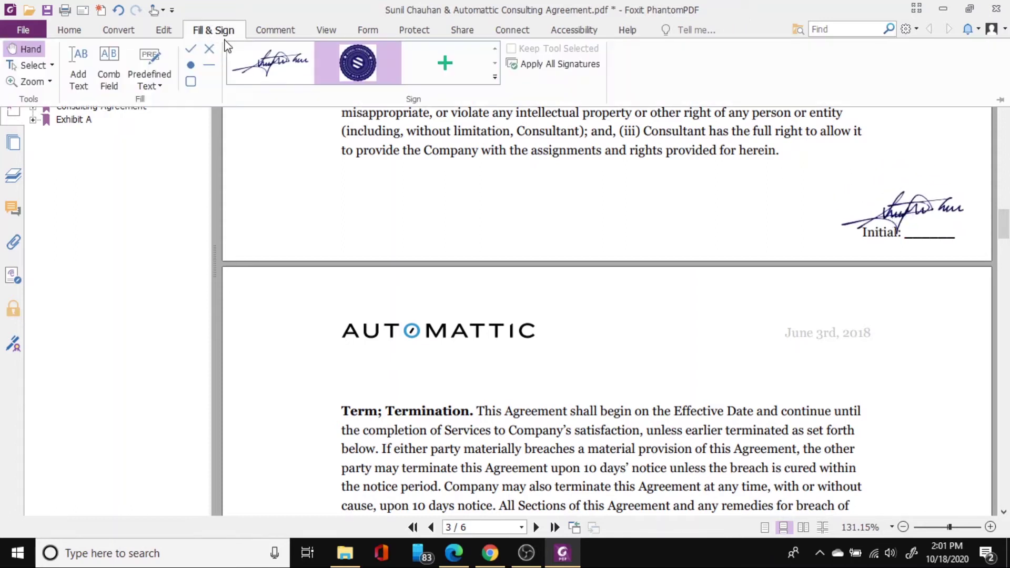
{"action": "left_click", "coordinate": [358, 67]}
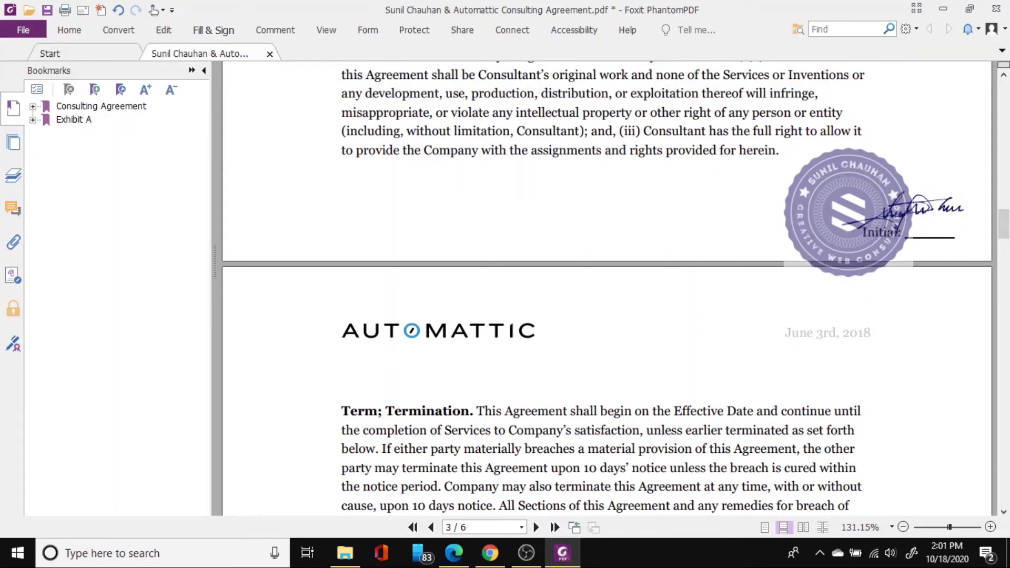
{"action": "left_click", "coordinate": [803, 219]}
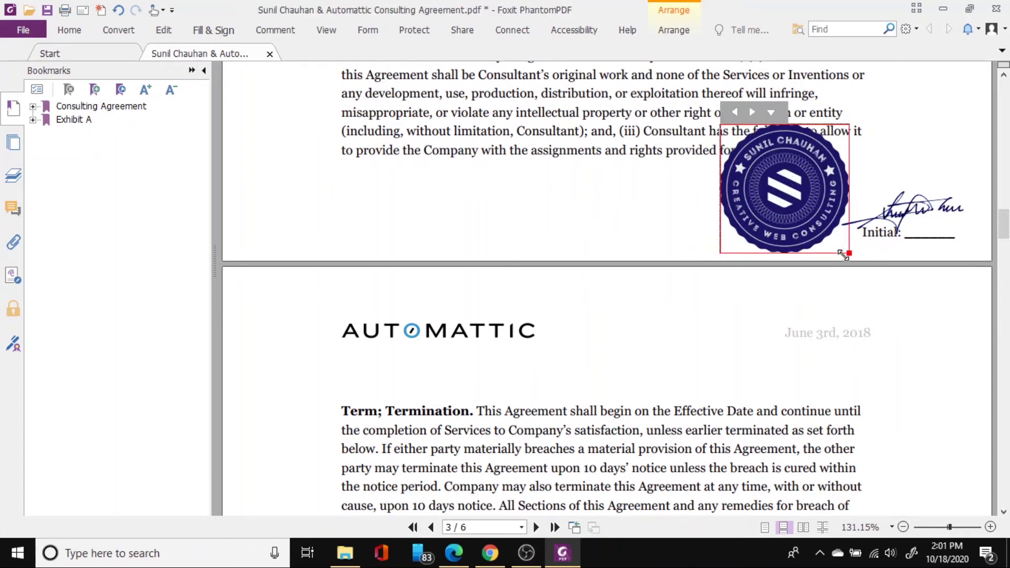
{"action": "left_click_drag", "start_coordinate": [848, 251], "coordinate": [825, 228]}
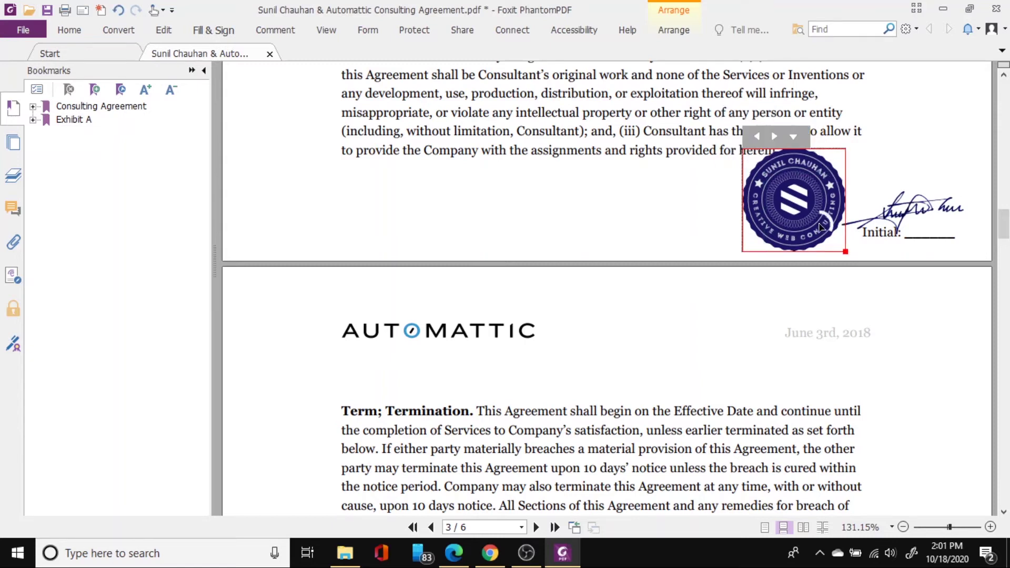
{"action": "right_click", "coordinate": [822, 227]}
{"action": "left_click", "coordinate": [840, 255]}
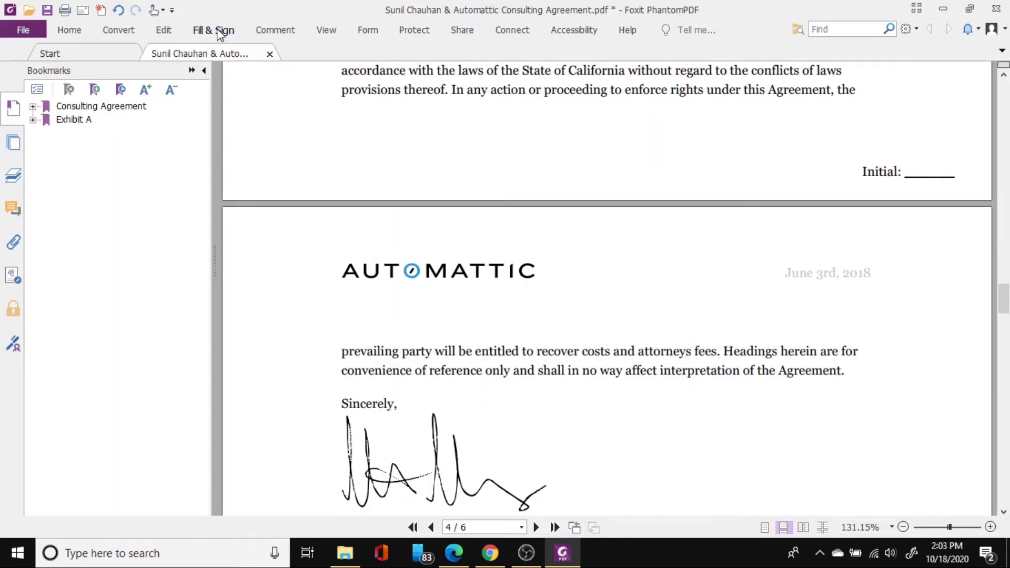
- Place another handwritten signature on the Initial line at the bottom of page 3
{"action": "left_click", "coordinate": [213, 33]}
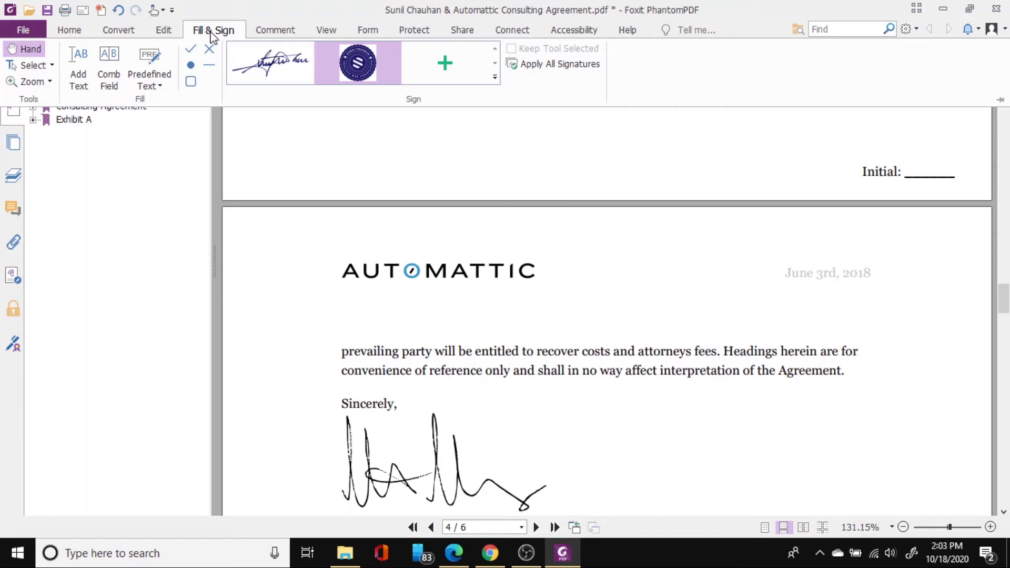
{"action": "left_click", "coordinate": [289, 65]}
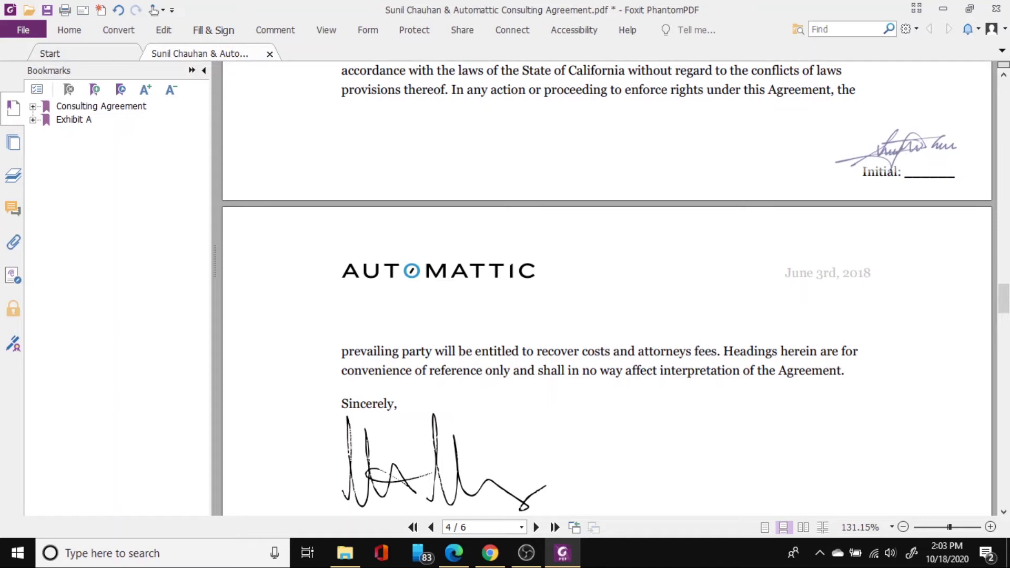
{"action": "left_click", "coordinate": [900, 149]}
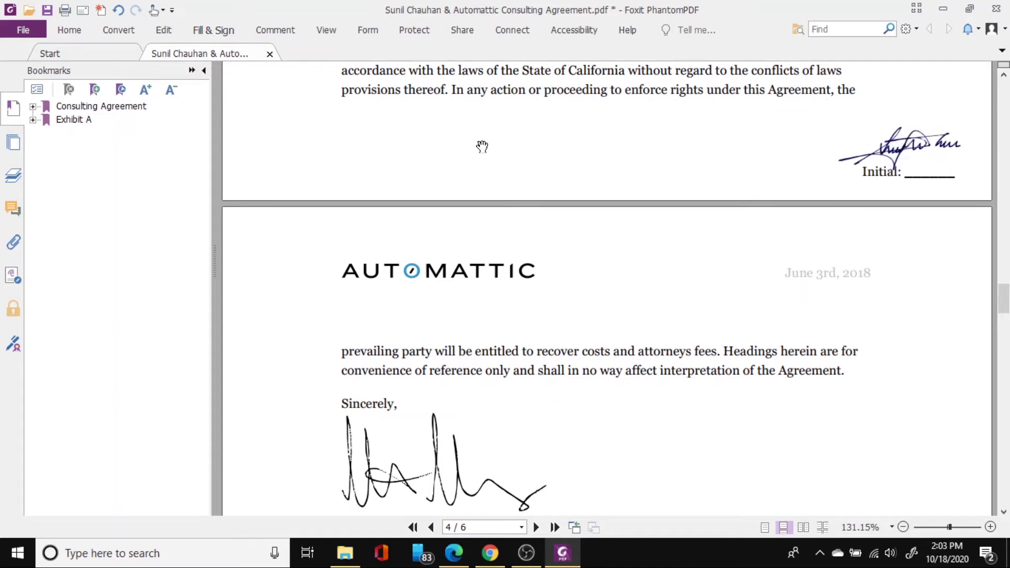
- Stamp the blue seal, shrink it twice, and nudge it snug beside the signature
{"action": "left_click", "coordinate": [223, 33]}
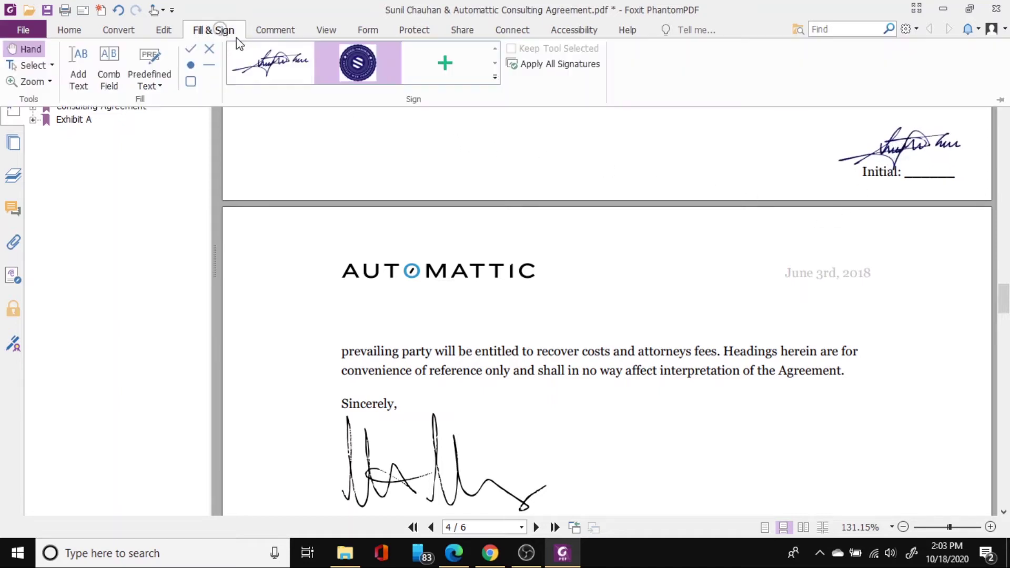
{"action": "left_click", "coordinate": [357, 63]}
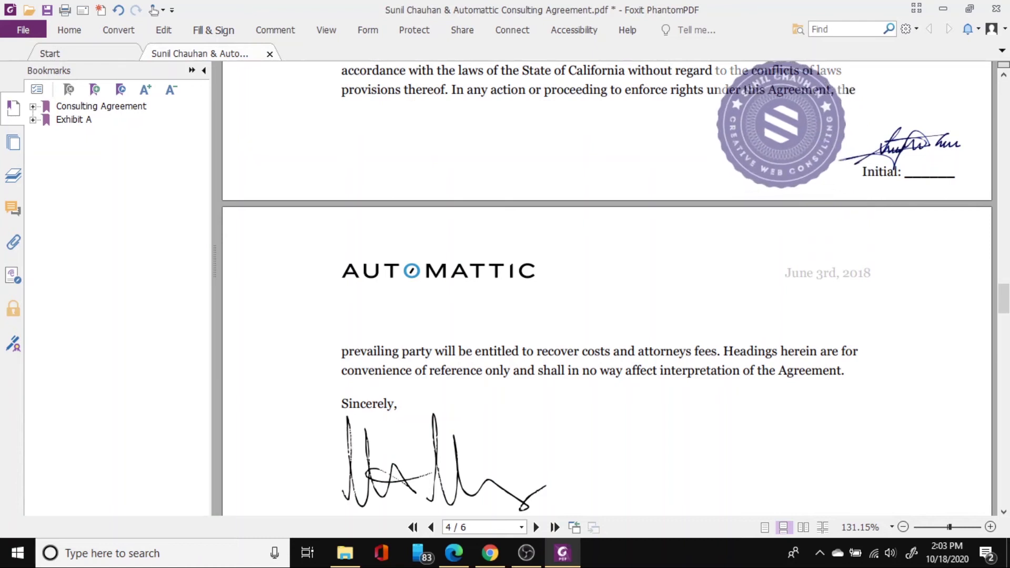
{"action": "left_click", "coordinate": [779, 171]}
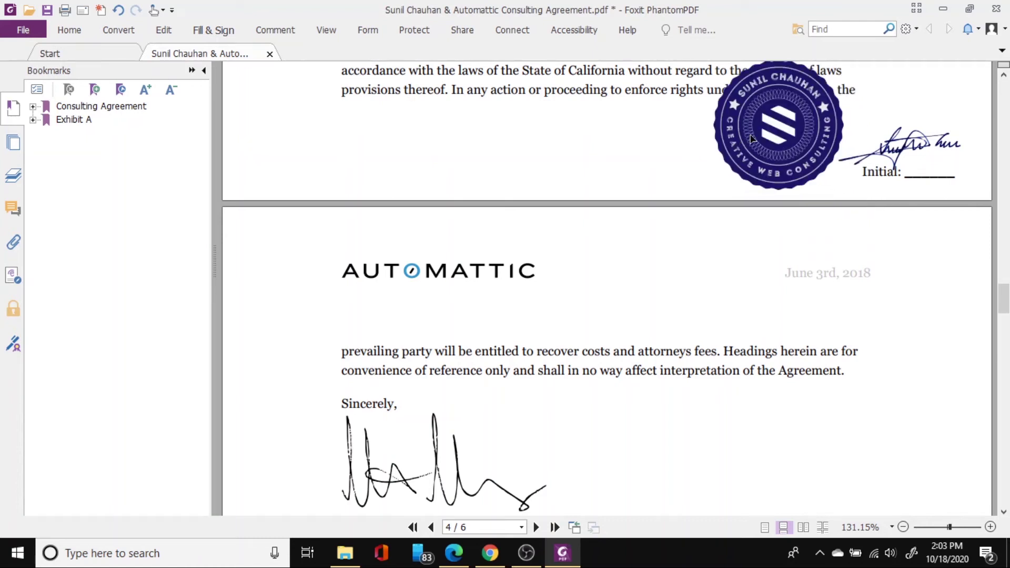
{"action": "left_click", "coordinate": [824, 139]}
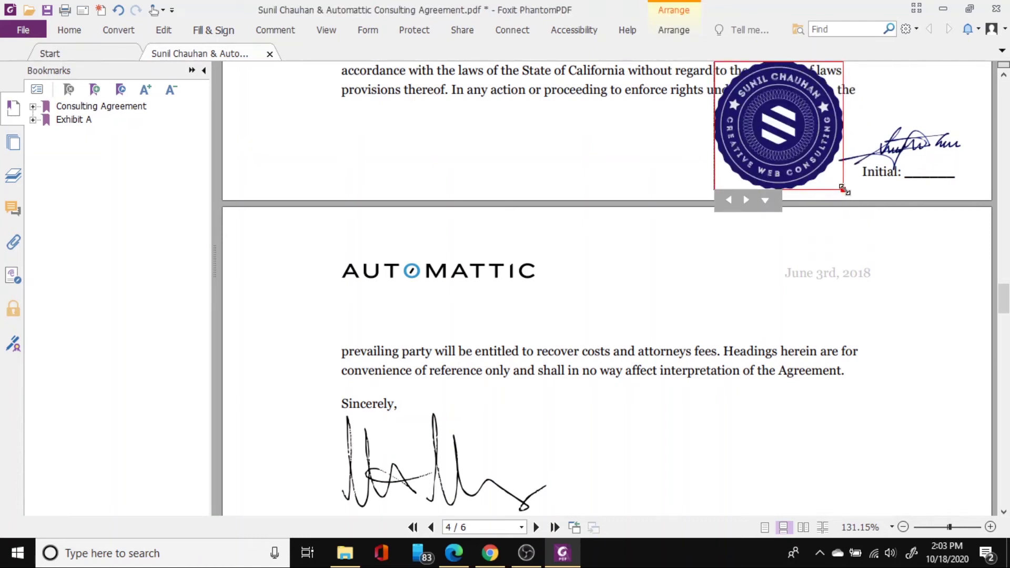
{"action": "left_click_drag", "start_coordinate": [844, 190], "coordinate": [817, 162]}
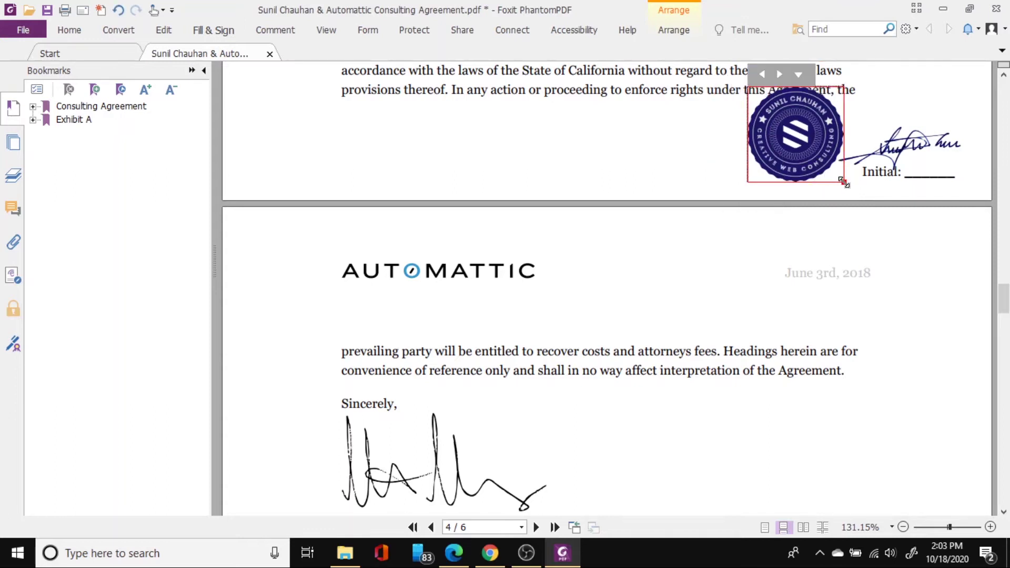
{"action": "left_click_drag", "start_coordinate": [843, 181], "coordinate": [832, 170]}
{"action": "left_click_drag", "start_coordinate": [765, 160], "coordinate": [776, 171]}
{"action": "left_click", "coordinate": [719, 147]}
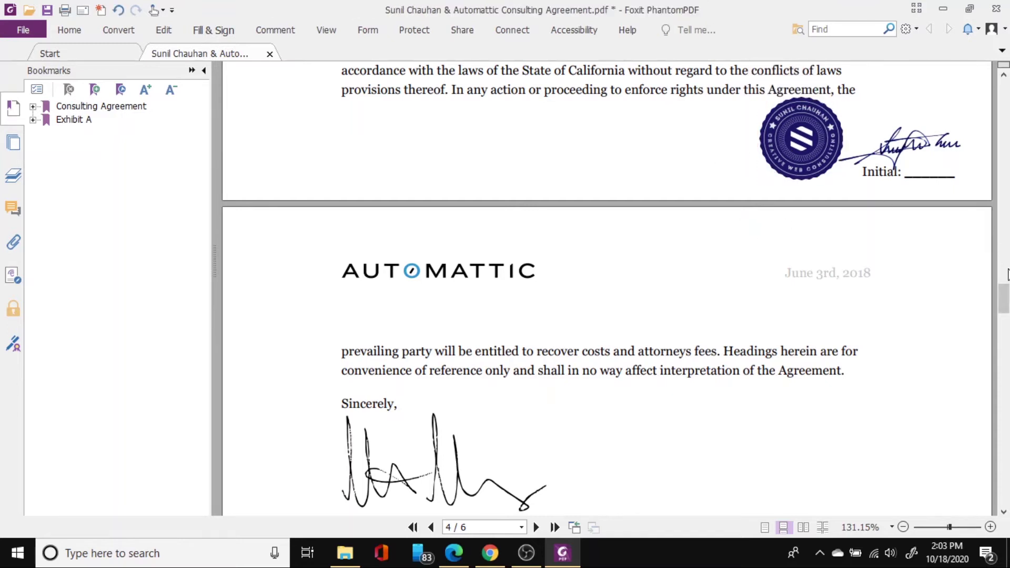
{"action": "left_click_drag", "start_coordinate": [1006, 290], "coordinate": [940, 301]}
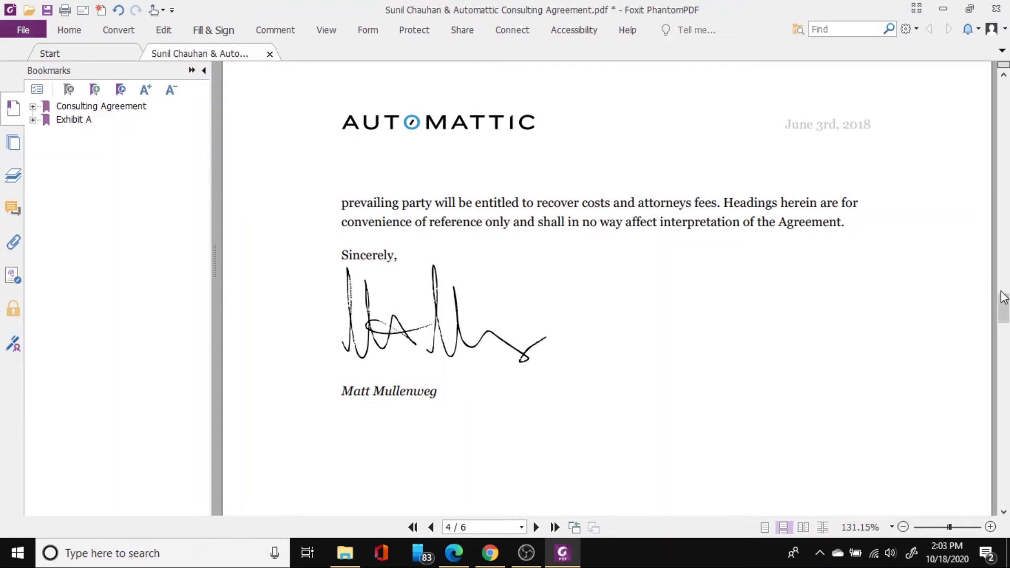
- Place the handwritten signature above page 4's Initial line
{"action": "mouse_move", "coordinate": [1008, 295]}
{"action": "left_mouse_down"}
{"action": "mouse_move", "coordinate": [1005, 284]}
{"action": "mouse_move", "coordinate": [1002, 375]}
{"action": "left_mouse_up"}
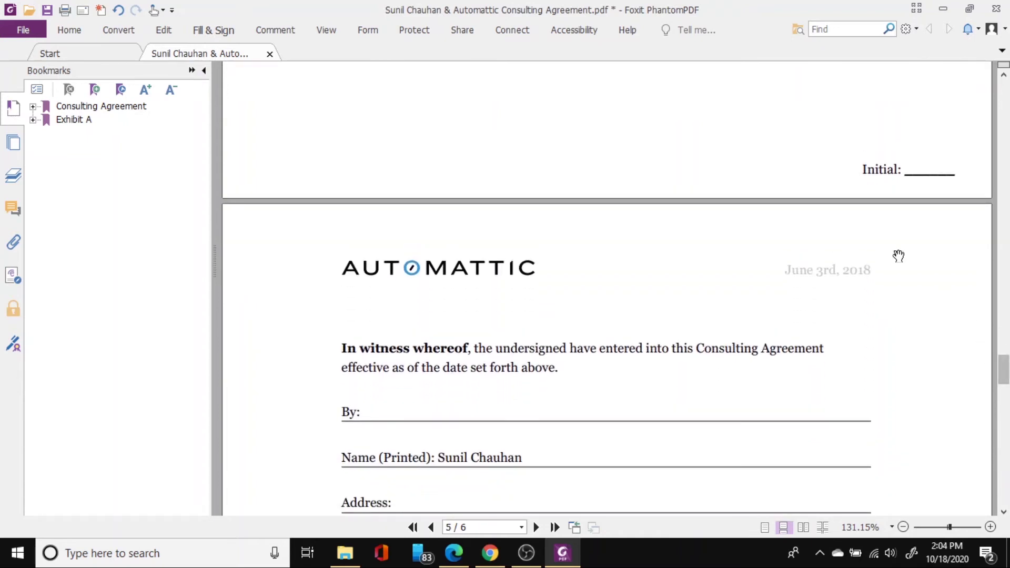
{"action": "left_click", "coordinate": [215, 30]}
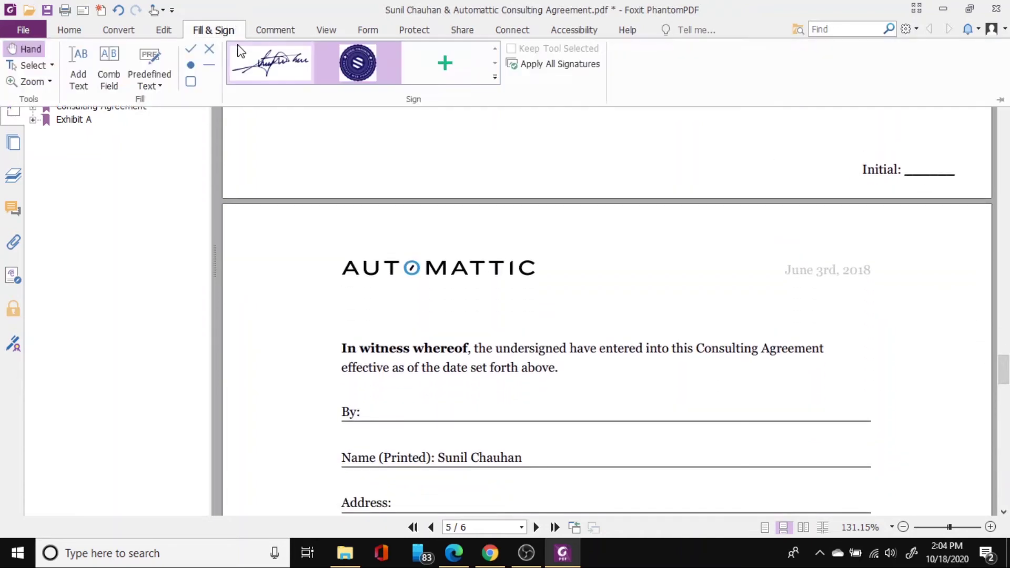
{"action": "left_click", "coordinate": [289, 68]}
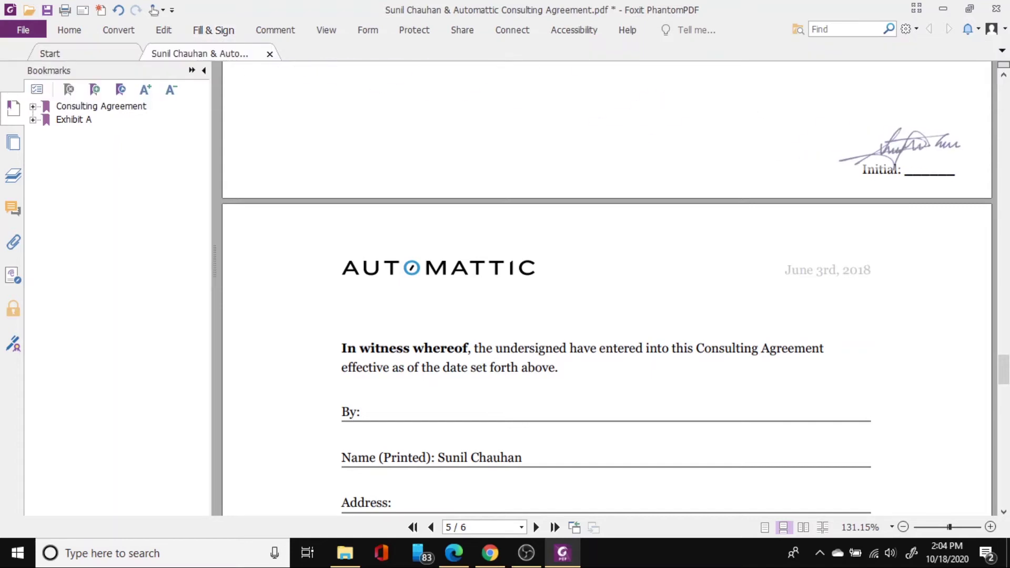
{"action": "left_click", "coordinate": [893, 147]}
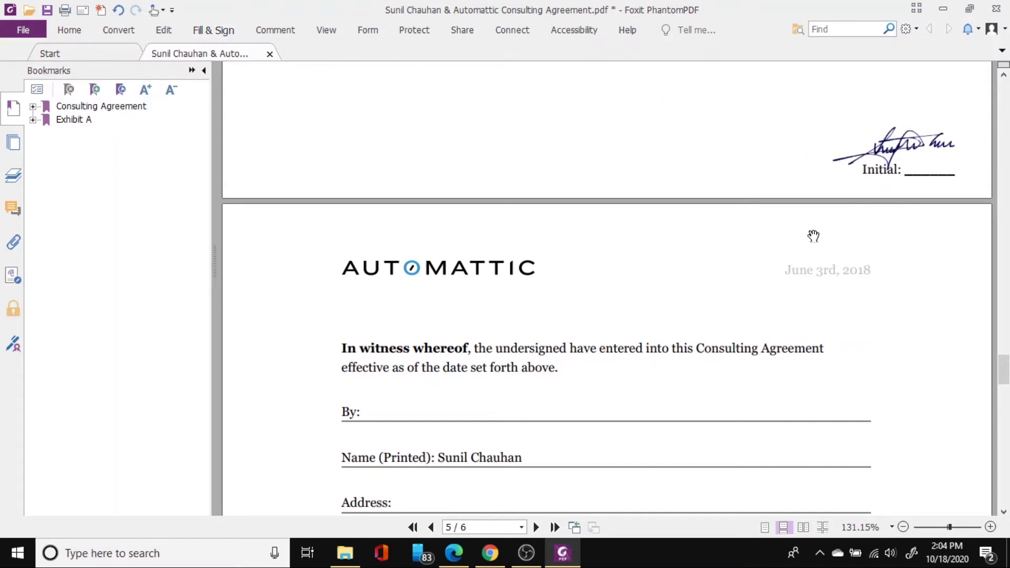
- Stamp the round blue seal left of the signature and shrink it by its corner
{"action": "left_click", "coordinate": [220, 30]}
{"action": "left_click", "coordinate": [354, 62]}
{"action": "left_click", "coordinate": [846, 145]}
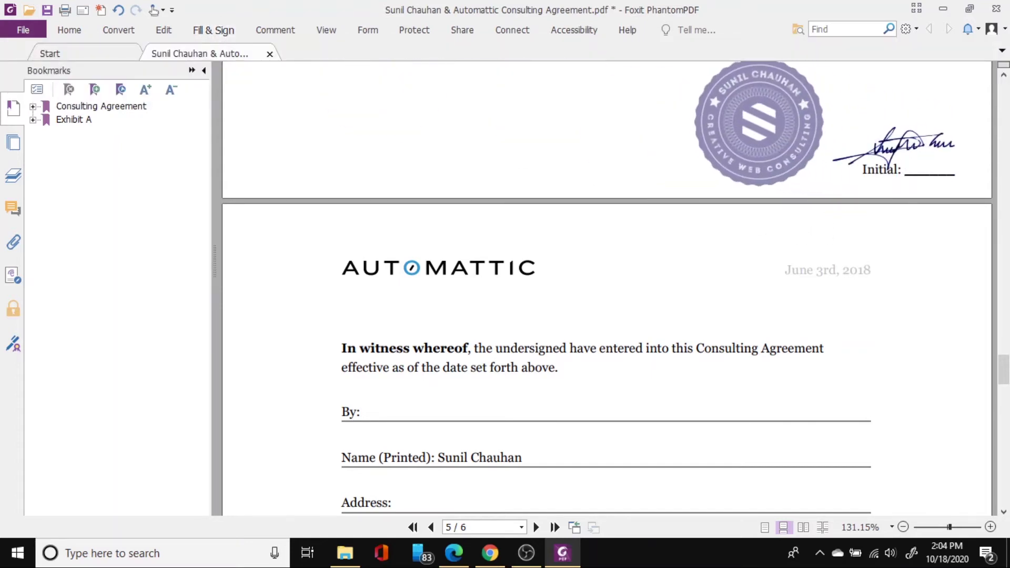
{"action": "left_click", "coordinate": [818, 168]}
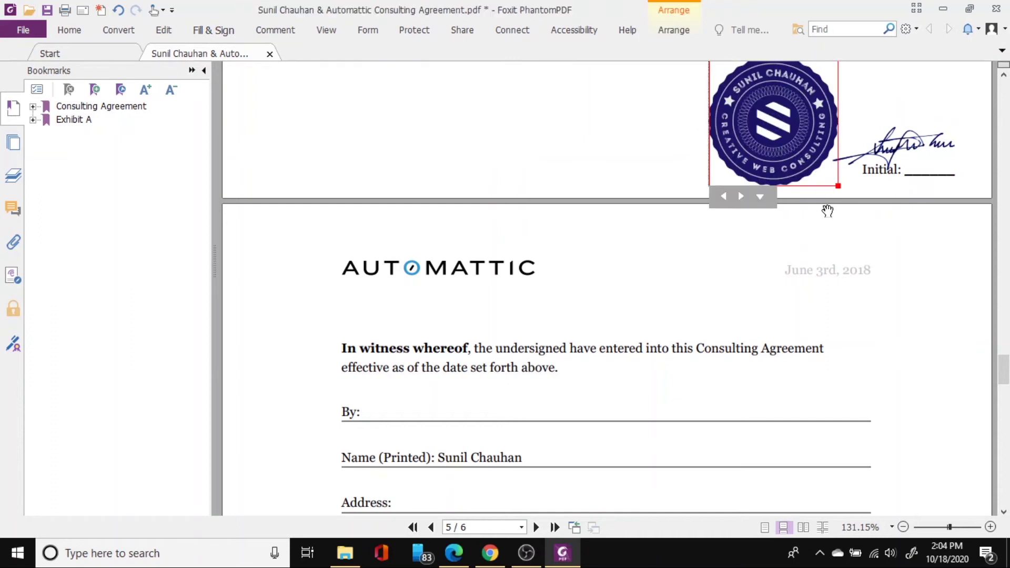
{"action": "left_click_drag", "start_coordinate": [829, 168], "coordinate": [808, 165]}
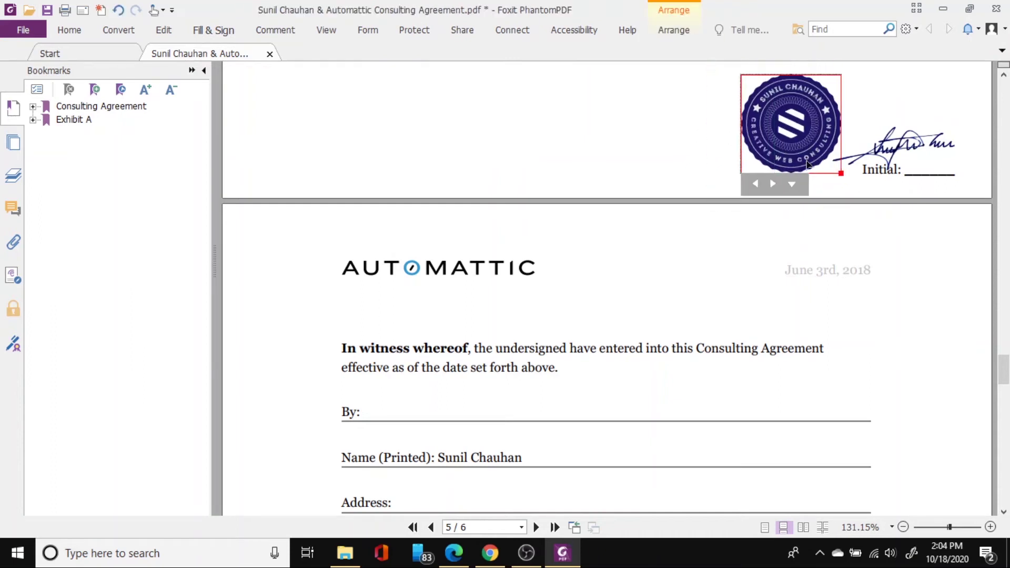
{"action": "left_click", "coordinate": [701, 141]}
{"action": "left_click_drag", "start_coordinate": [1008, 363], "coordinate": [1008, 143]}
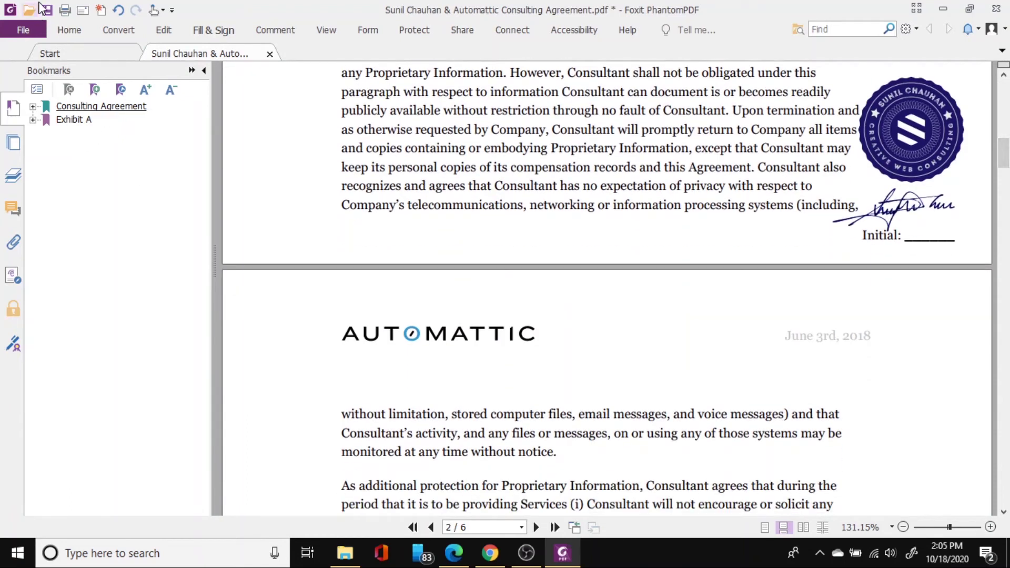
- Save the agreement with Apply All for the pending signatures, then close Foxit
{"action": "left_click", "coordinate": [48, 11]}
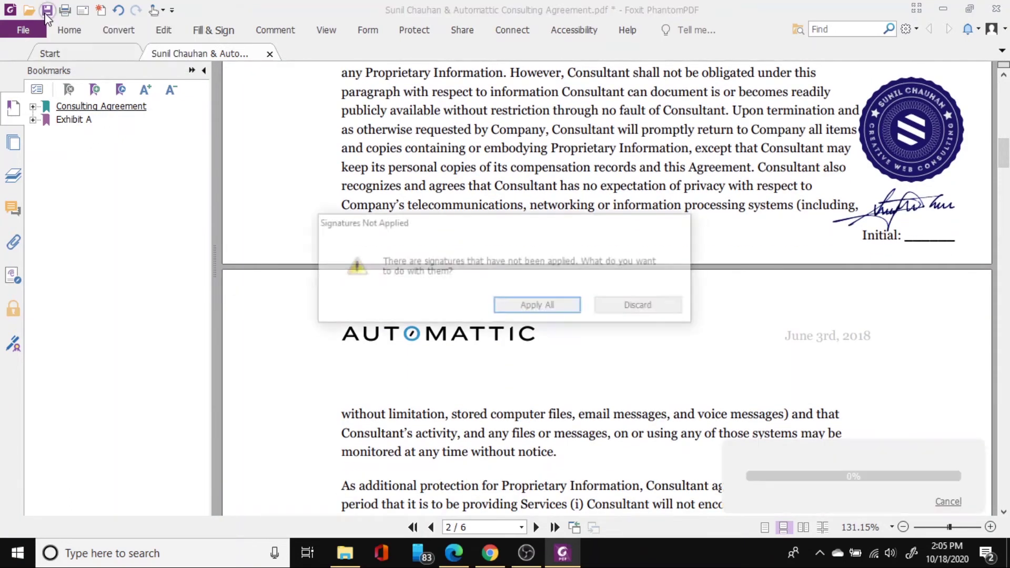
{"action": "left_click", "coordinate": [550, 310]}
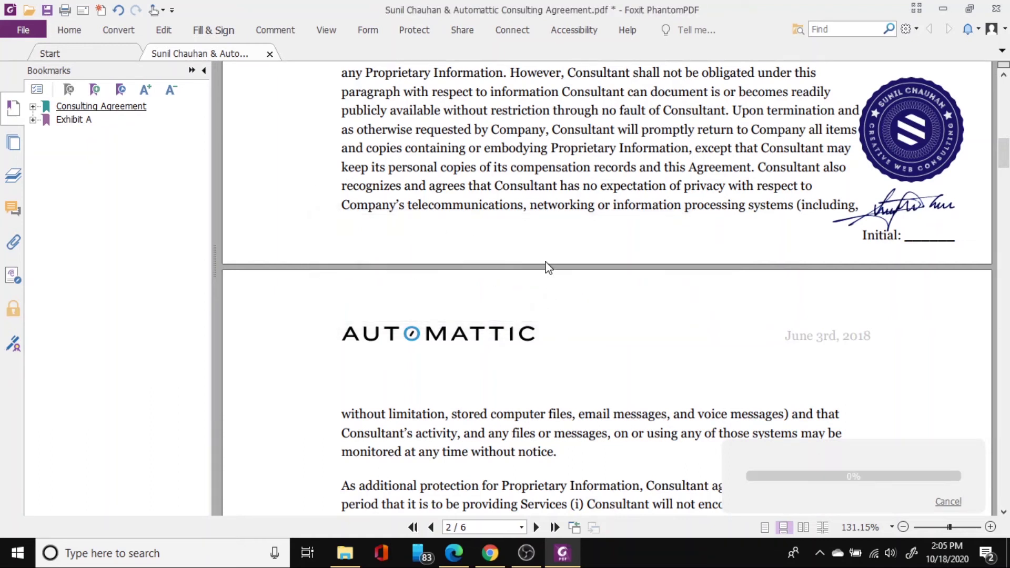
{"action": "left_click", "coordinate": [997, 11]}
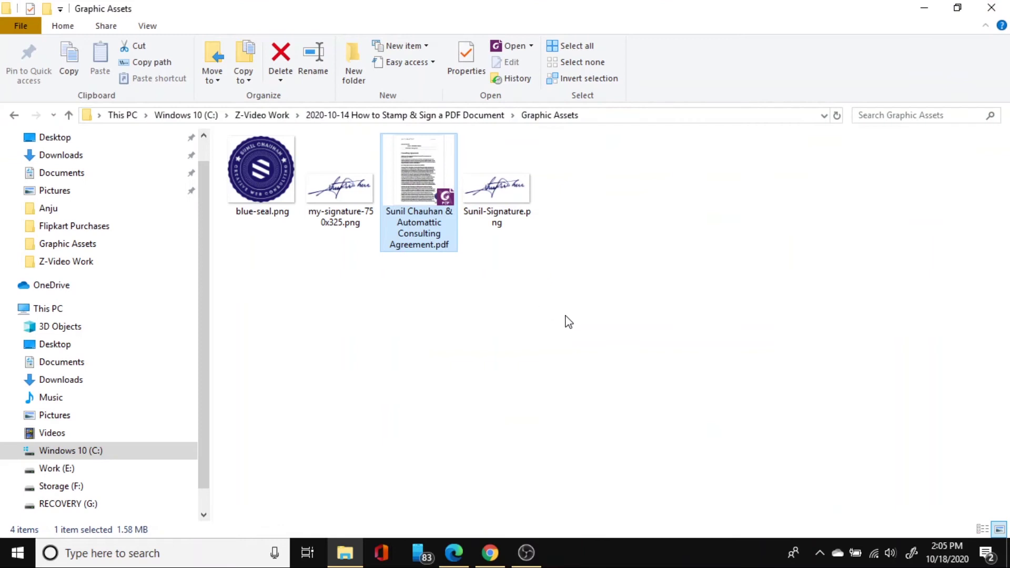
- Reopen the saved agreement to check the signatures and seals, then close it
{"action": "double_click", "coordinate": [437, 192]}
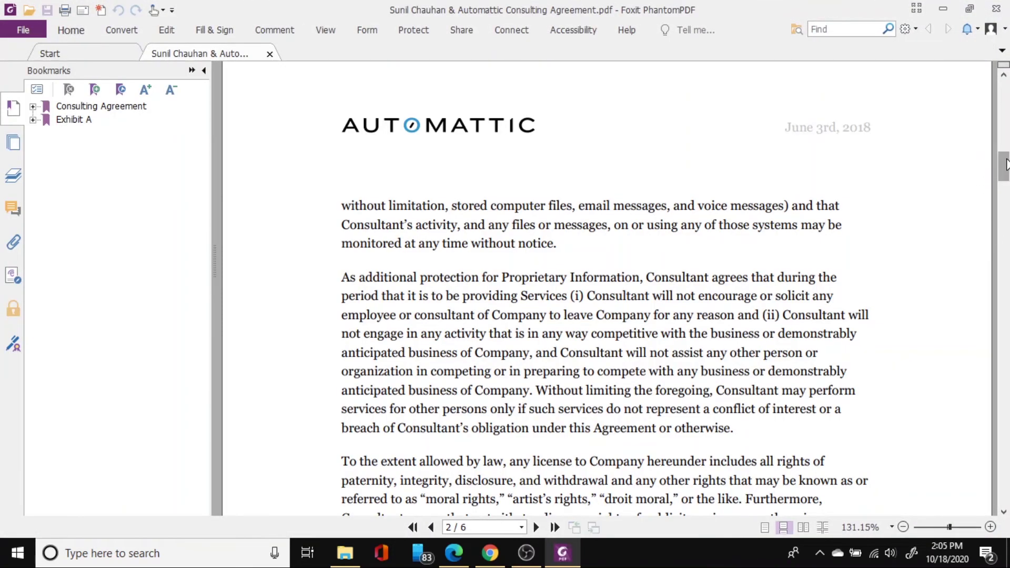
{"action": "left_click_drag", "start_coordinate": [1003, 163], "coordinate": [1004, 299]}
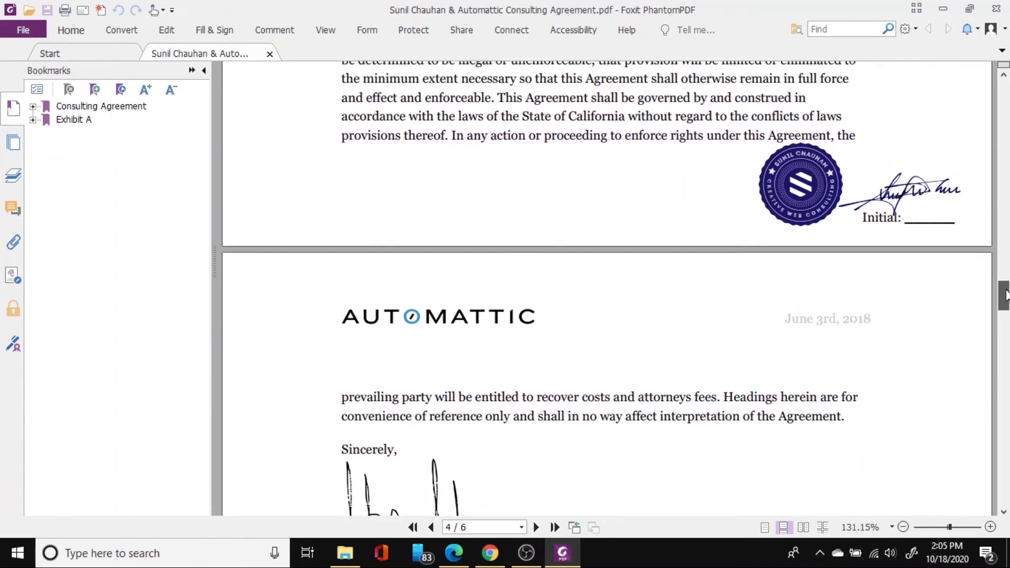
{"action": "left_click_drag", "start_coordinate": [1005, 295], "coordinate": [1005, 102]}
{"action": "left_click", "coordinate": [996, 9]}
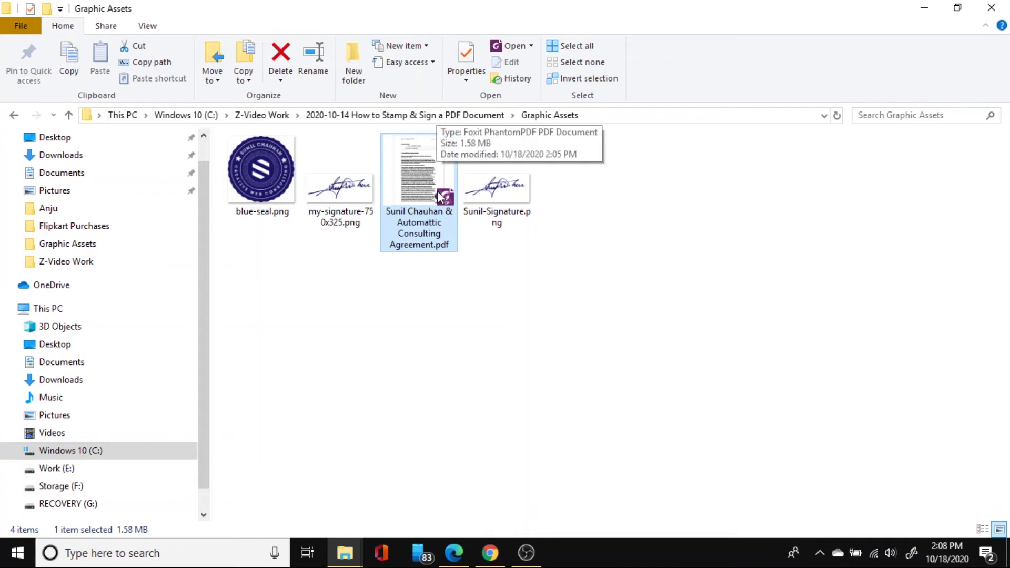
- Open the signed consulting agreement PDF with Adobe Acrobat Reader DC from its context menu
{"action": "right_click", "coordinate": [430, 184]}
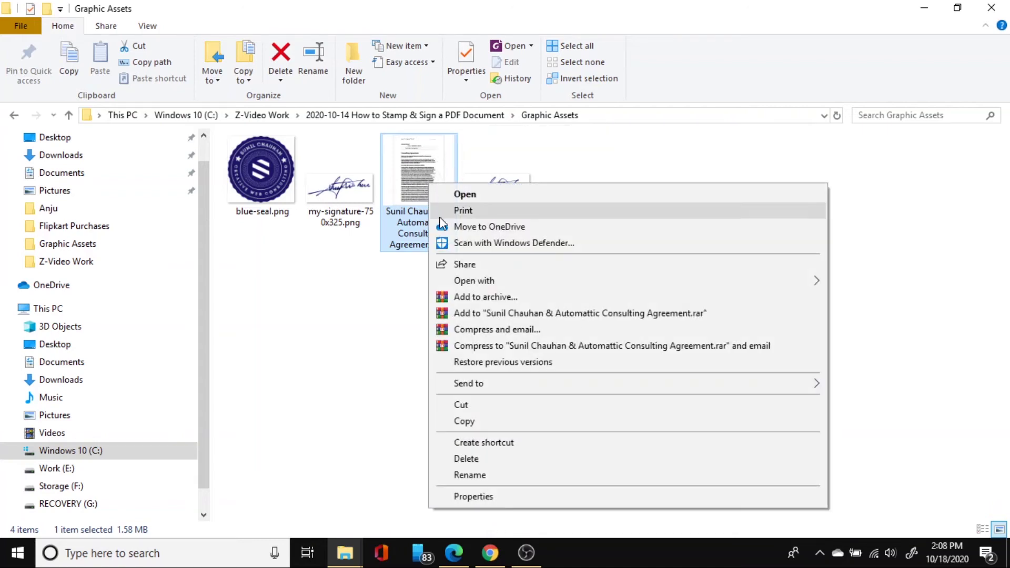
{"action": "mouse_move", "coordinate": [807, 281]}
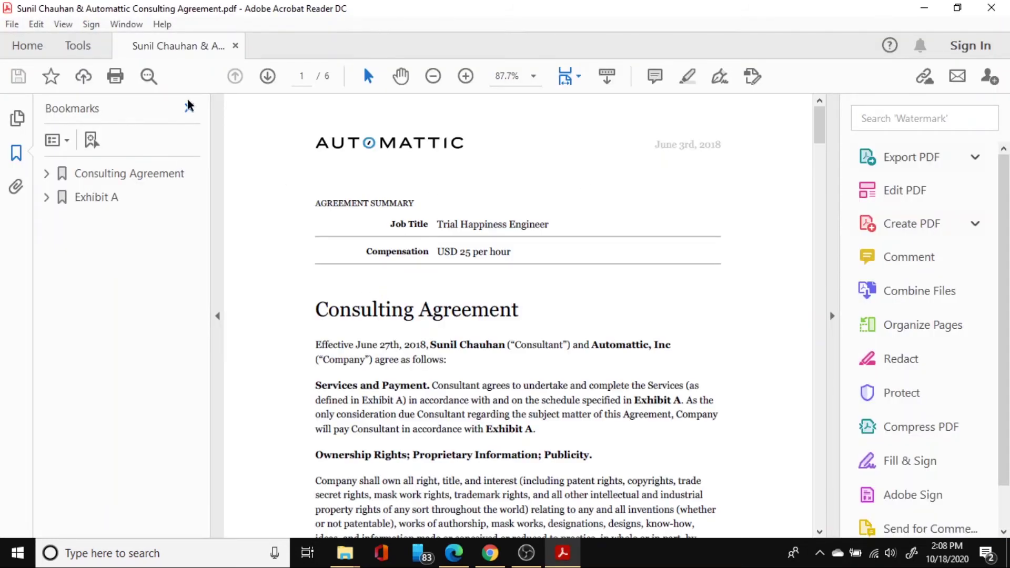
- Hide the Bookmarks pane, decline making Acrobat the default PDF app, and open the Sign menu
{"action": "left_click", "coordinate": [189, 106]}
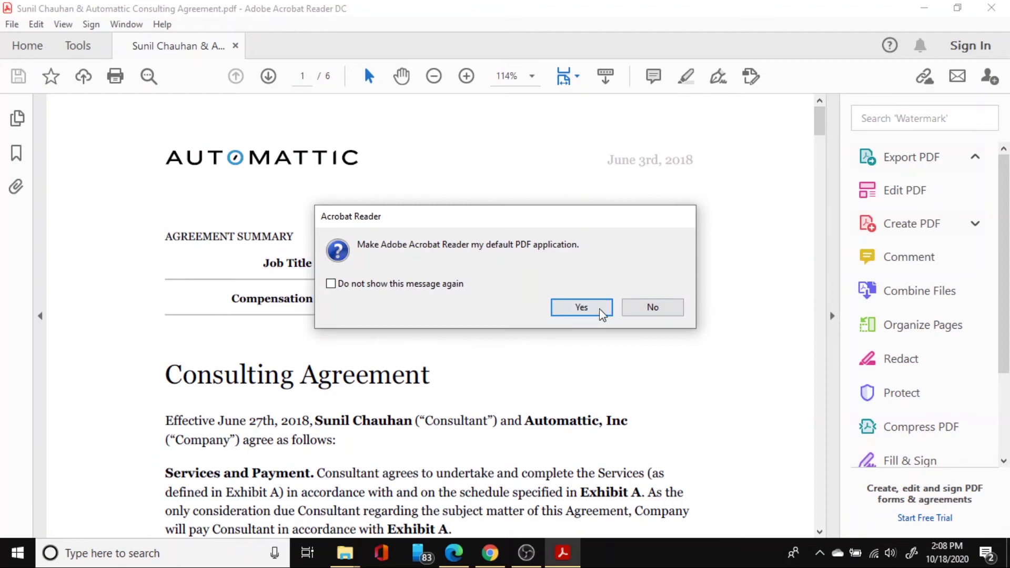
{"action": "left_click", "coordinate": [658, 311]}
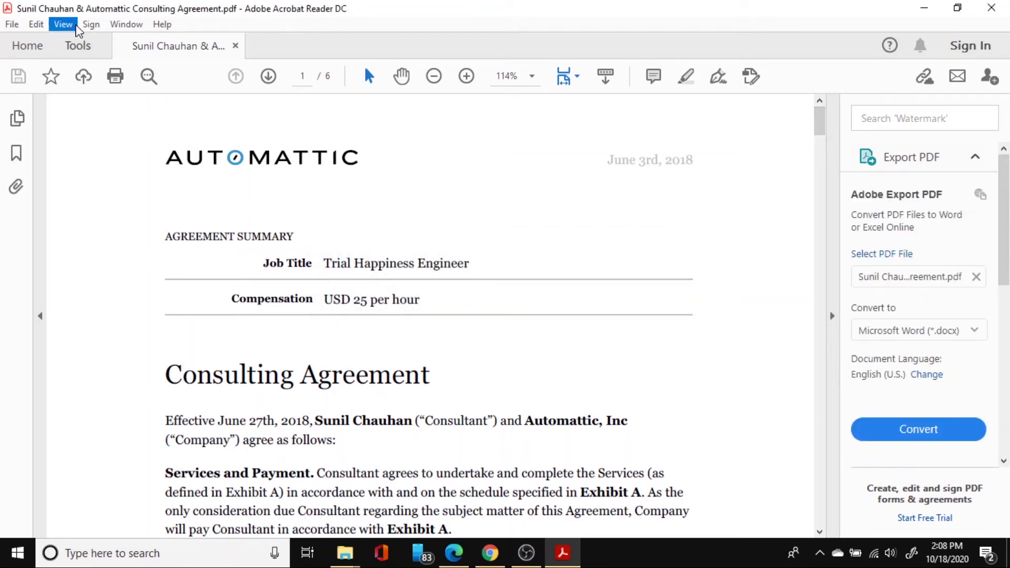
{"action": "left_click", "coordinate": [91, 28]}
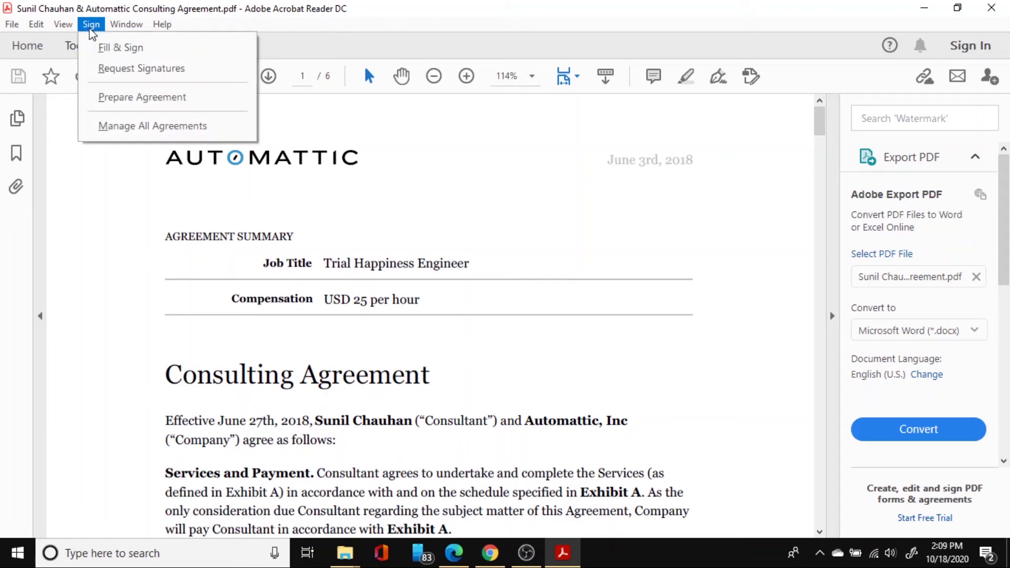
- Start a new Fill & Sign signature from an image, enlarging the image chooser
{"action": "left_click", "coordinate": [121, 49]}
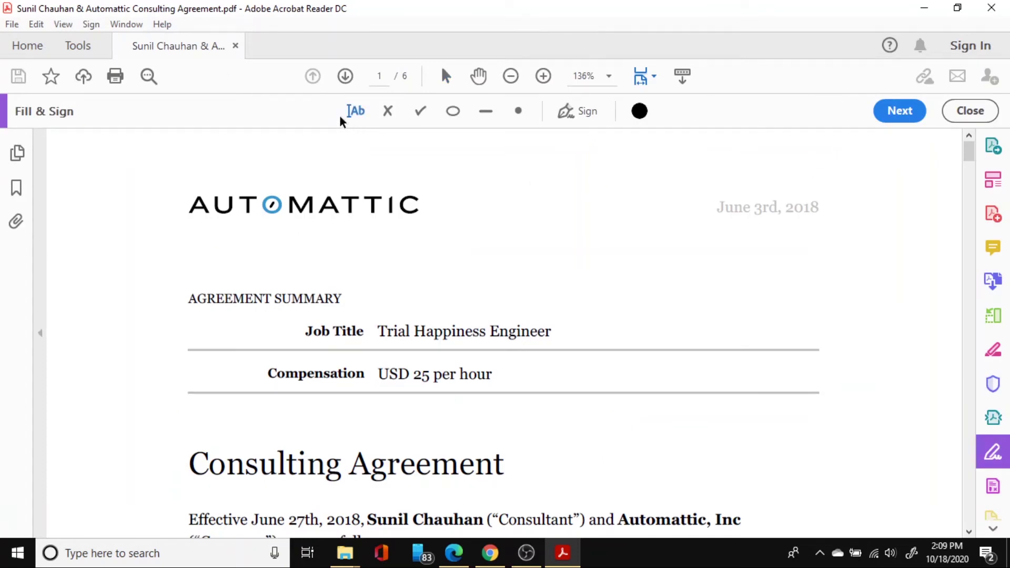
{"action": "left_click", "coordinate": [577, 113]}
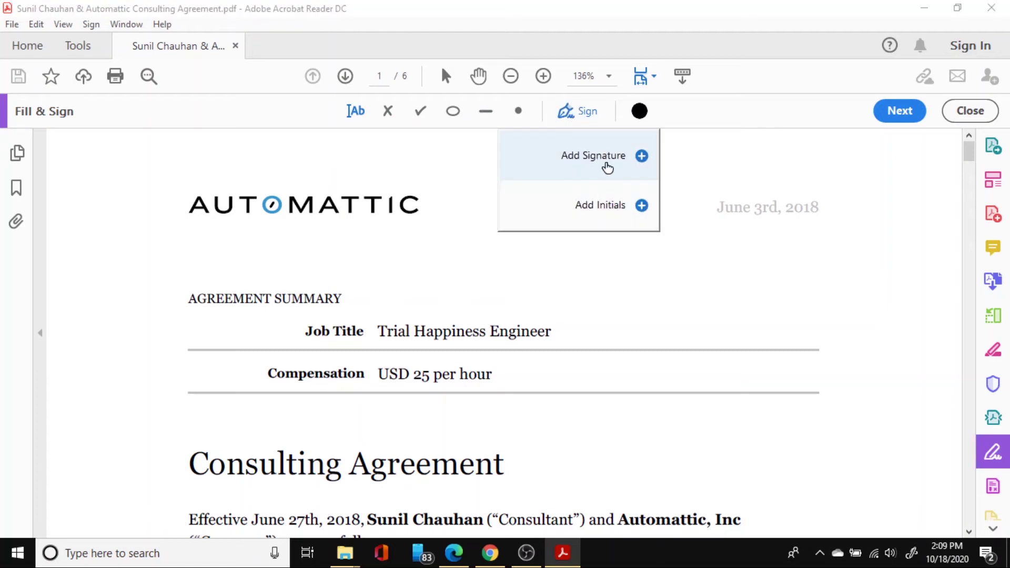
{"action": "left_click", "coordinate": [638, 157]}
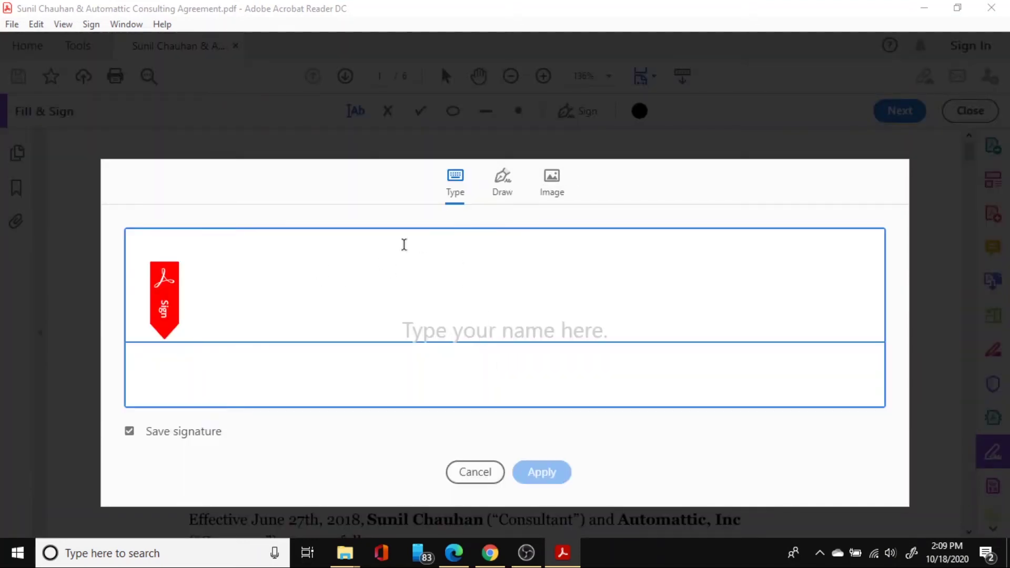
{"action": "left_click", "coordinate": [552, 182]}
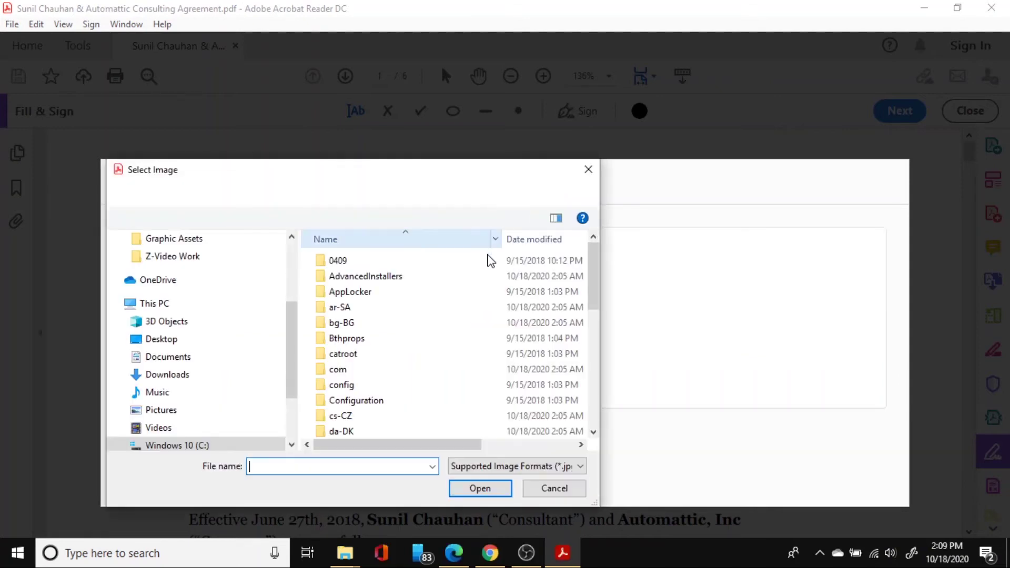
{"action": "left_click_drag", "start_coordinate": [532, 179], "coordinate": [597, 94]}
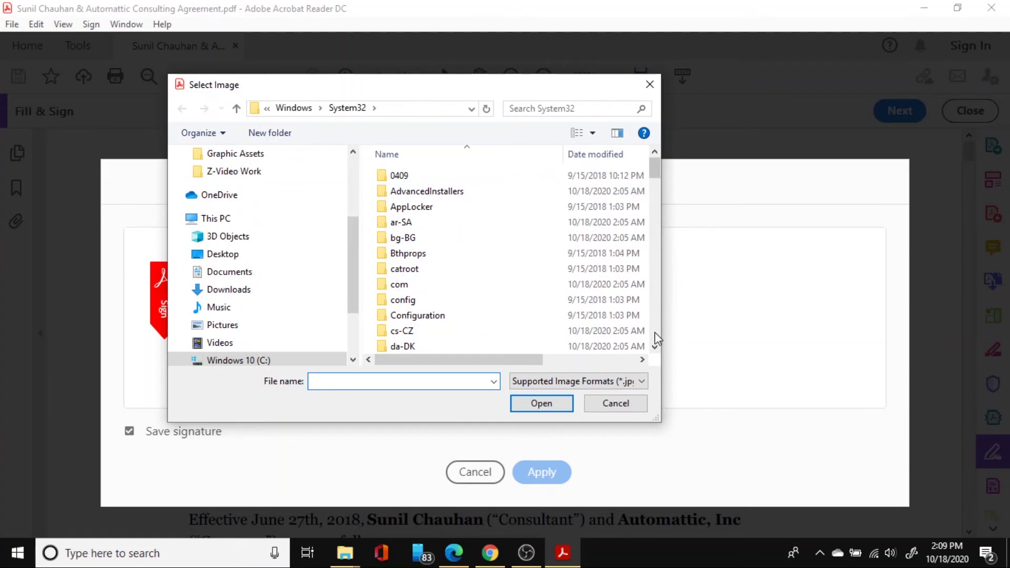
{"action": "left_click_drag", "start_coordinate": [656, 414], "coordinate": [754, 444]}
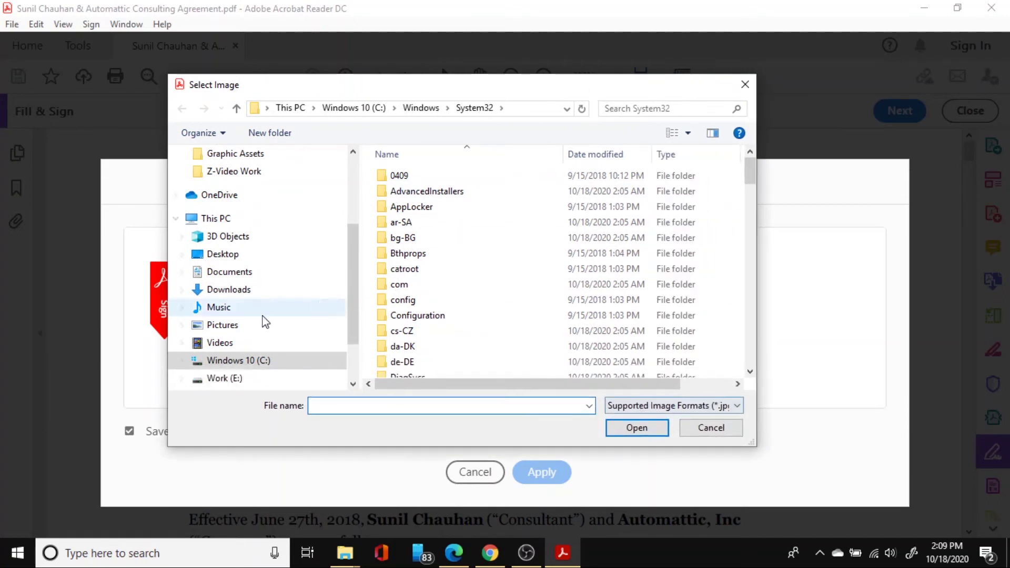
- Load my-signature-750x325.png from C: > Z-Video Work > Graphic Assets as the signature
{"action": "left_click", "coordinate": [284, 363]}
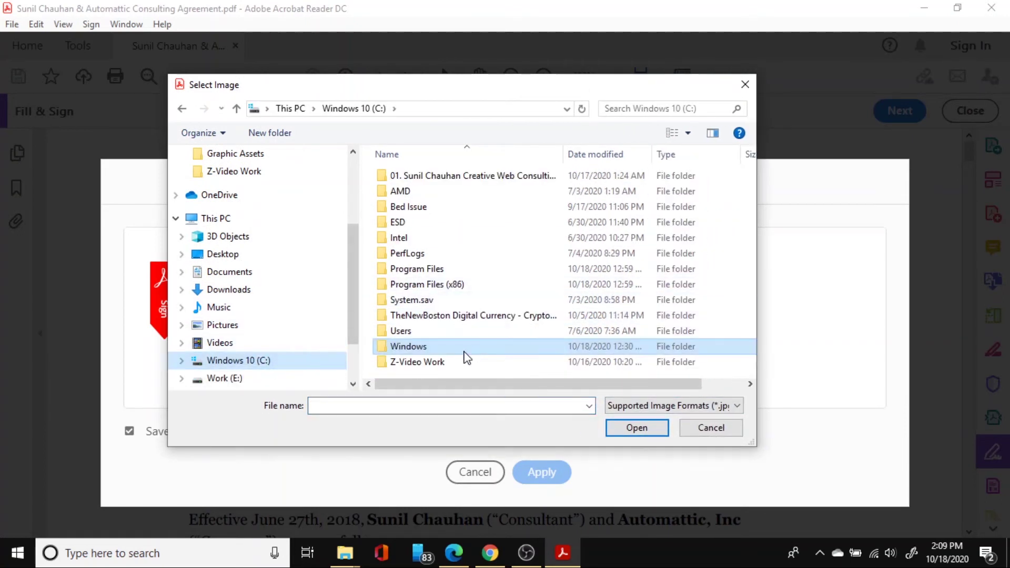
{"action": "left_click", "coordinate": [462, 363]}
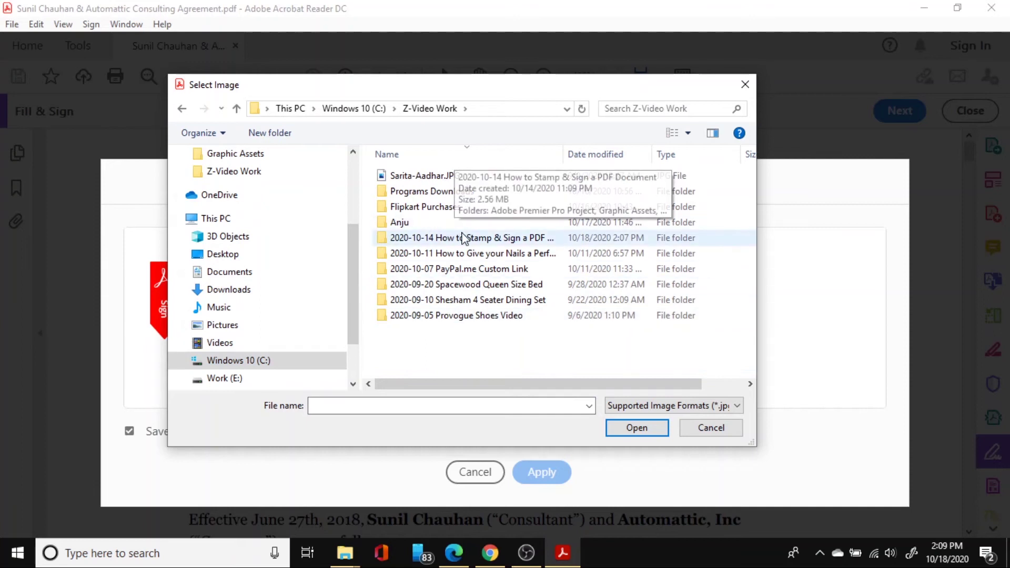
{"action": "double_click", "coordinate": [454, 238]}
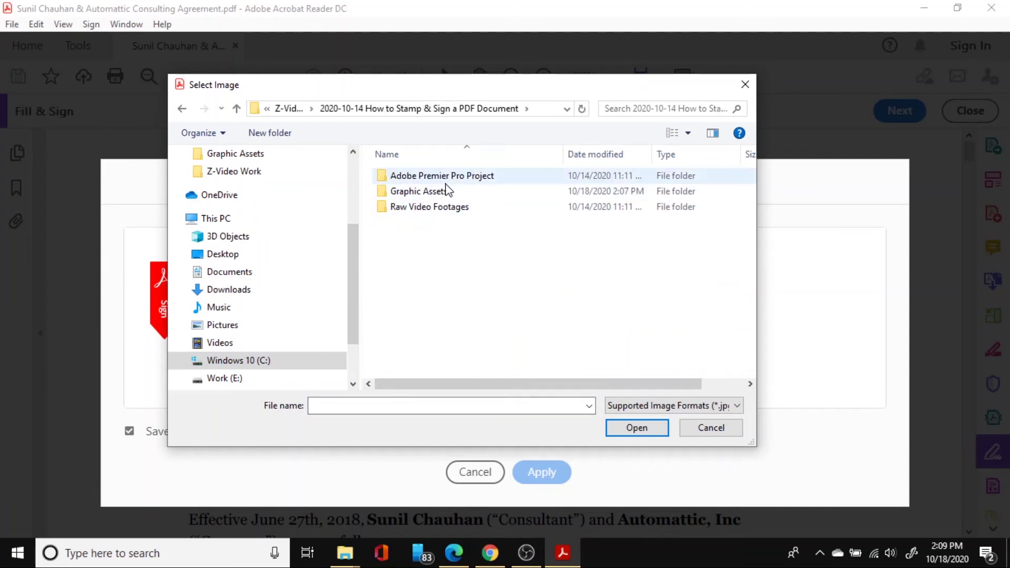
{"action": "left_click", "coordinate": [437, 195]}
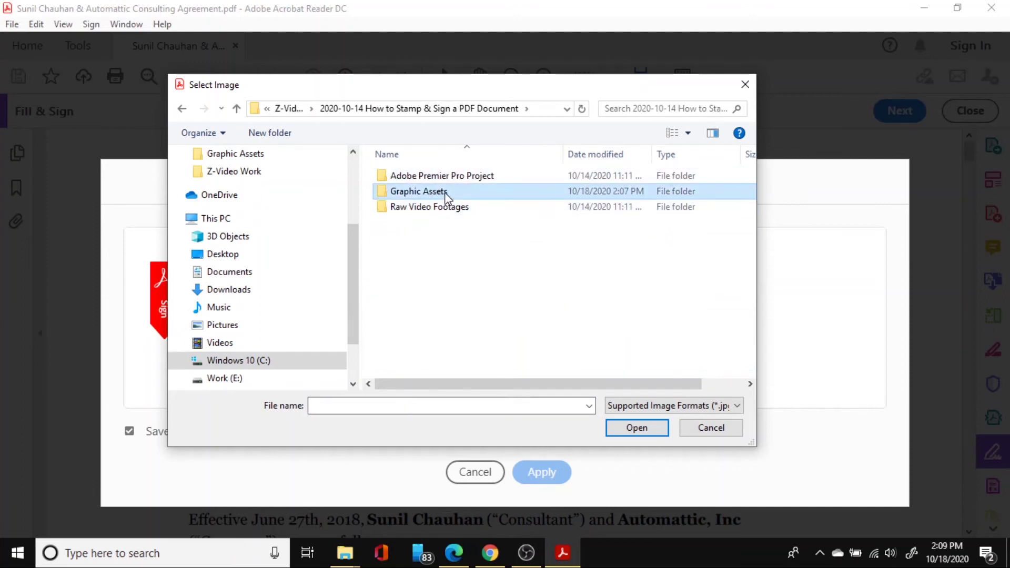
{"action": "left_click", "coordinate": [447, 193]}
{"action": "double_click", "coordinate": [479, 194]}
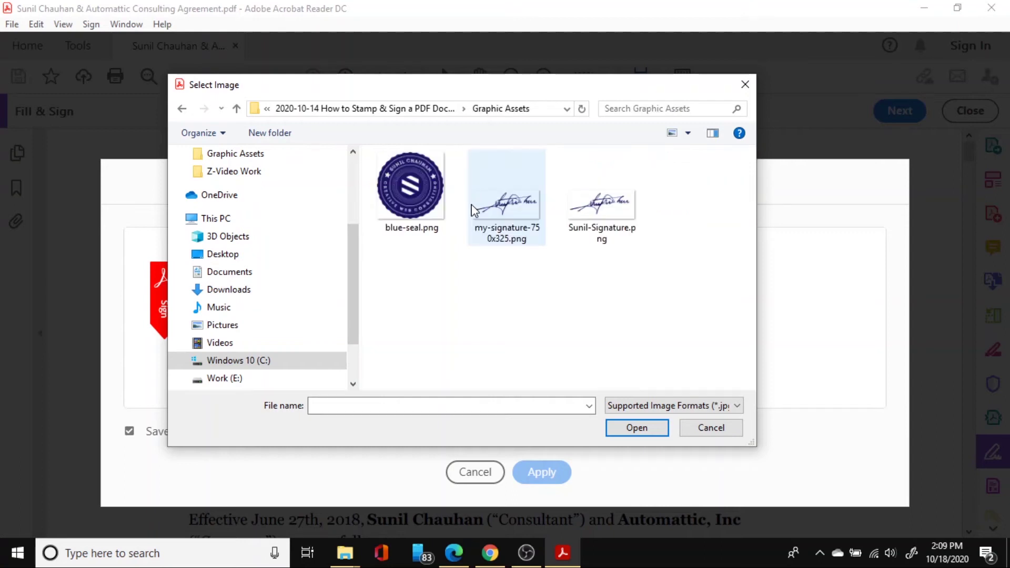
{"action": "left_click", "coordinate": [519, 205]}
{"action": "left_click", "coordinate": [638, 430]}
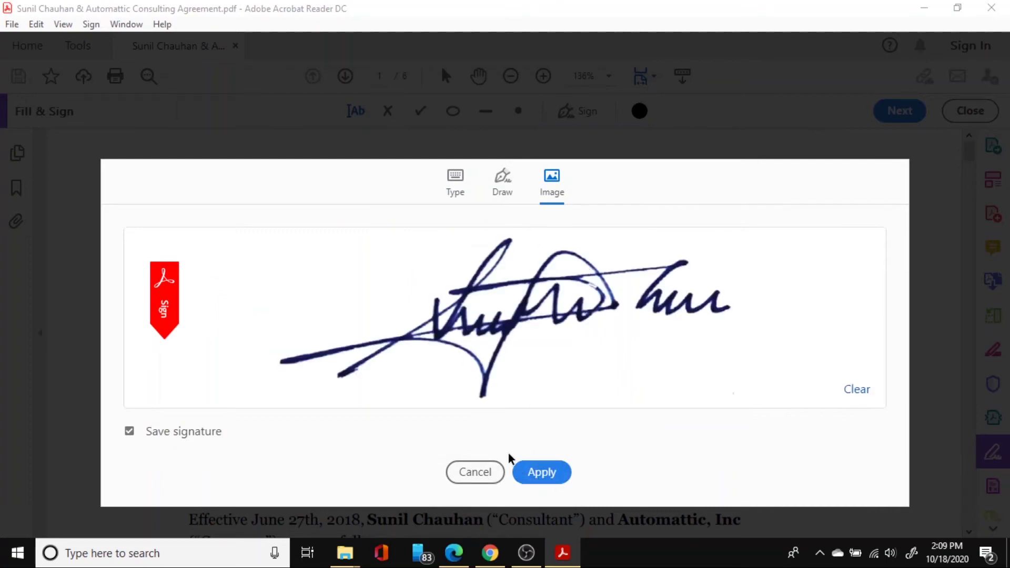
- Apply the signature and place it on page 6 below the Fees/Expenses paragraph
{"action": "left_click", "coordinate": [536, 474]}
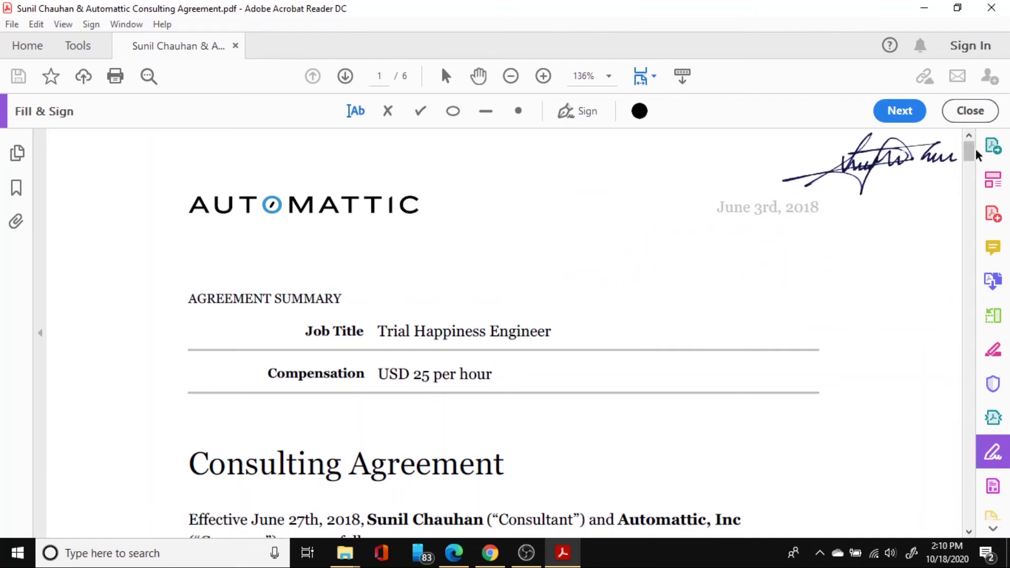
{"action": "mouse_move", "coordinate": [966, 150]}
{"action": "left_mouse_down"}
{"action": "mouse_move", "coordinate": [968, 368]}
{"action": "mouse_move", "coordinate": [957, 386]}
{"action": "mouse_move", "coordinate": [965, 426]}
{"action": "mouse_move", "coordinate": [975, 415]}
{"action": "mouse_move", "coordinate": [970, 405]}
{"action": "mouse_move", "coordinate": [945, 516]}
{"action": "mouse_move", "coordinate": [956, 474]}
{"action": "mouse_move", "coordinate": [954, 493]}
{"action": "left_mouse_up"}
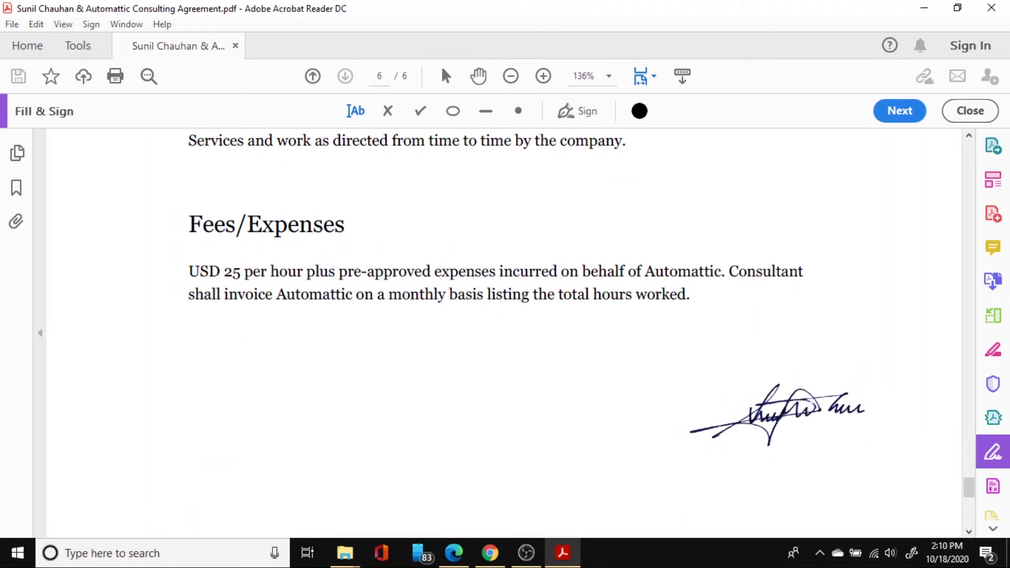
{"action": "left_click", "coordinate": [779, 421]}
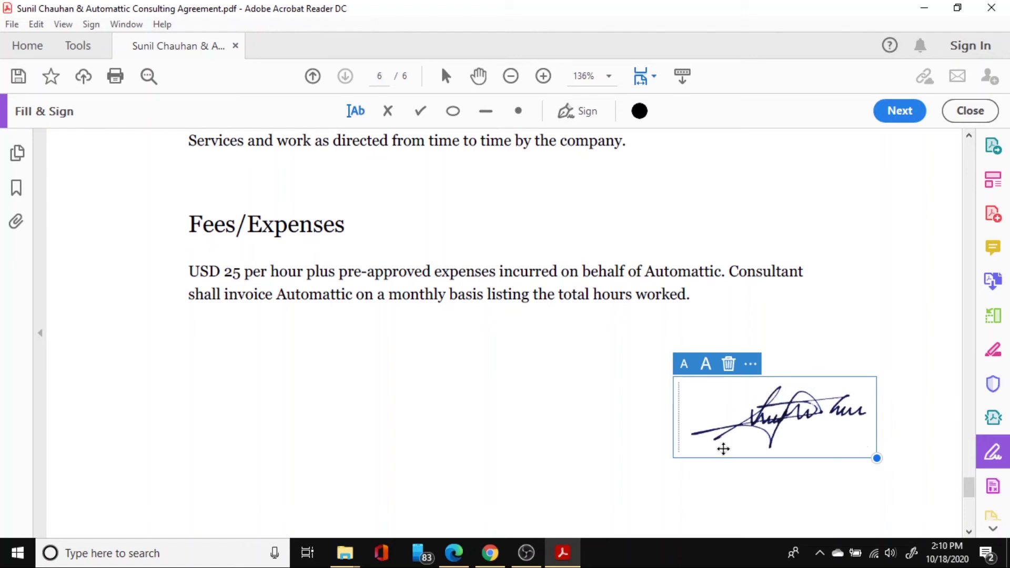
{"action": "left_click", "coordinate": [598, 415]}
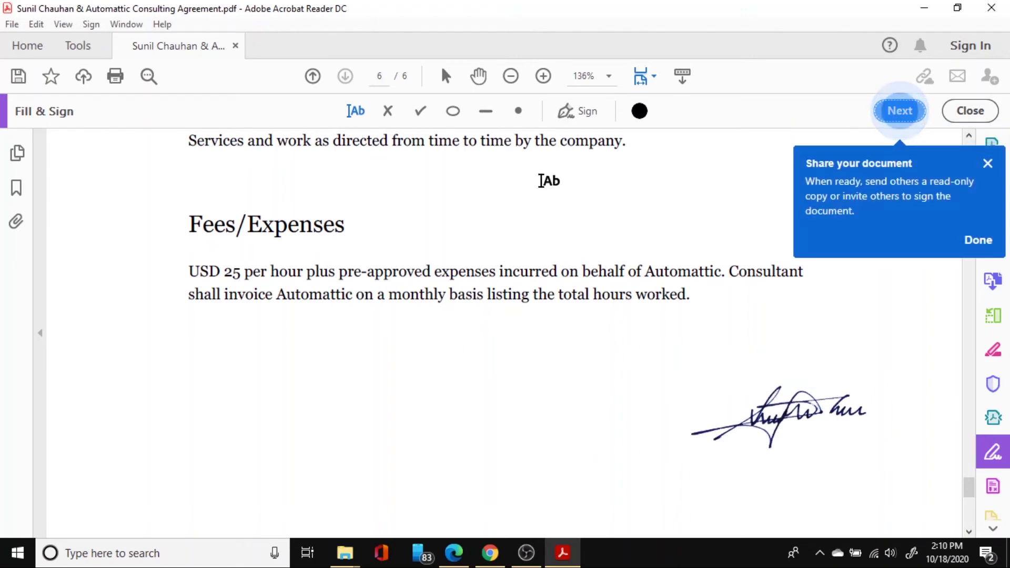
{"action": "left_click", "coordinate": [988, 164]}
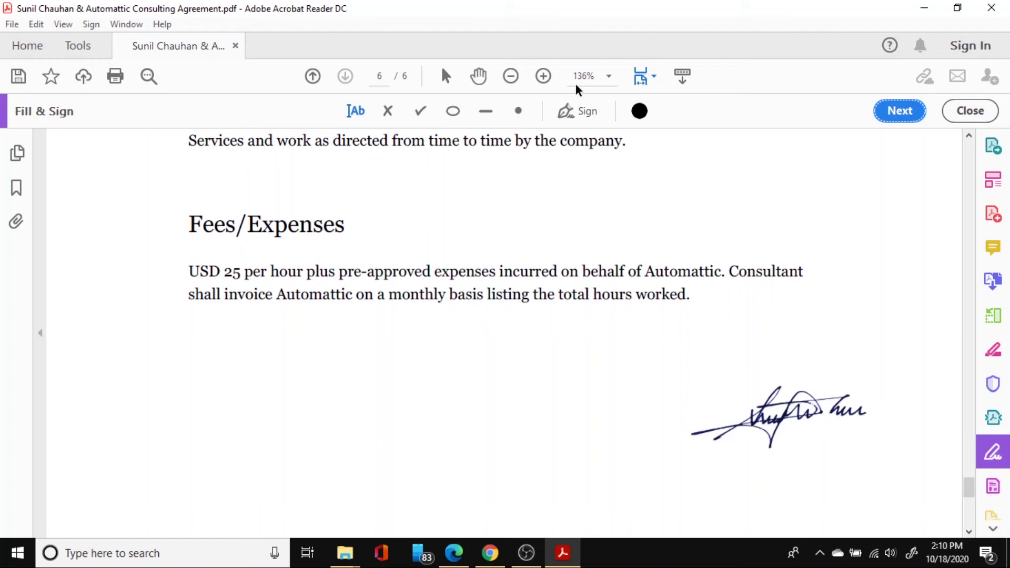
{"action": "left_click", "coordinate": [578, 112]}
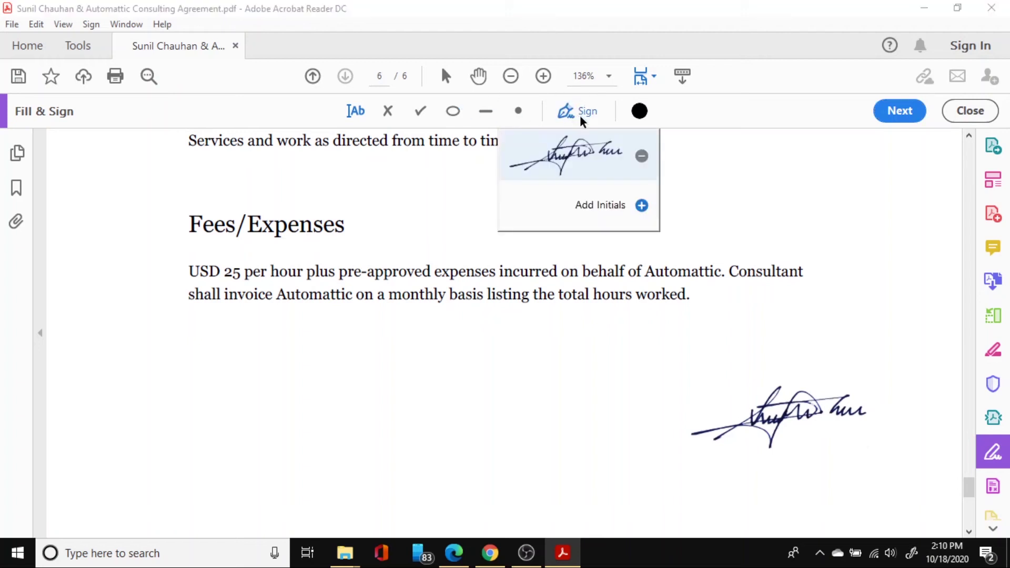
- Create image initials from blue-seal.png and apply them
{"action": "left_click", "coordinate": [623, 207]}
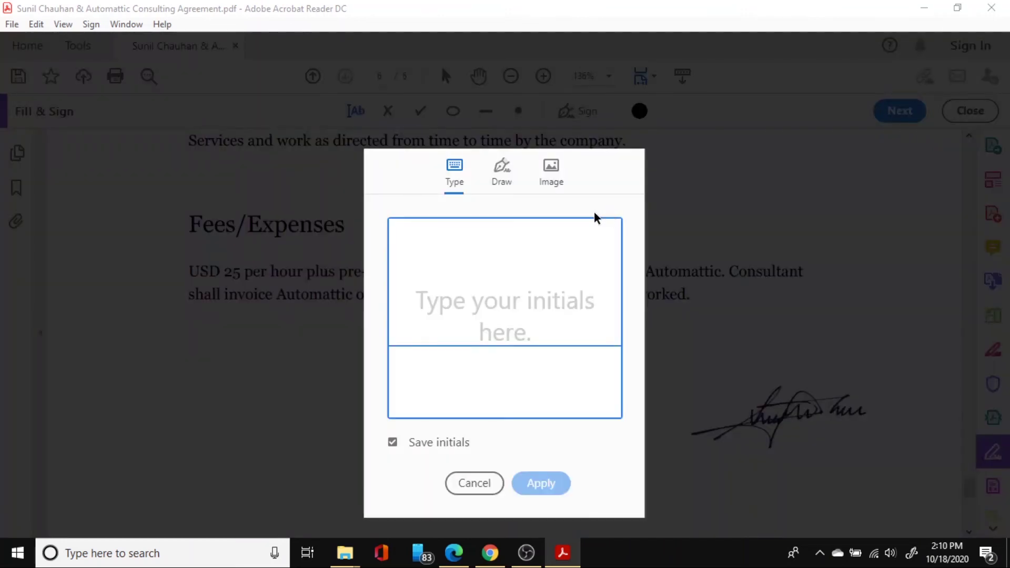
{"action": "left_click", "coordinate": [550, 174]}
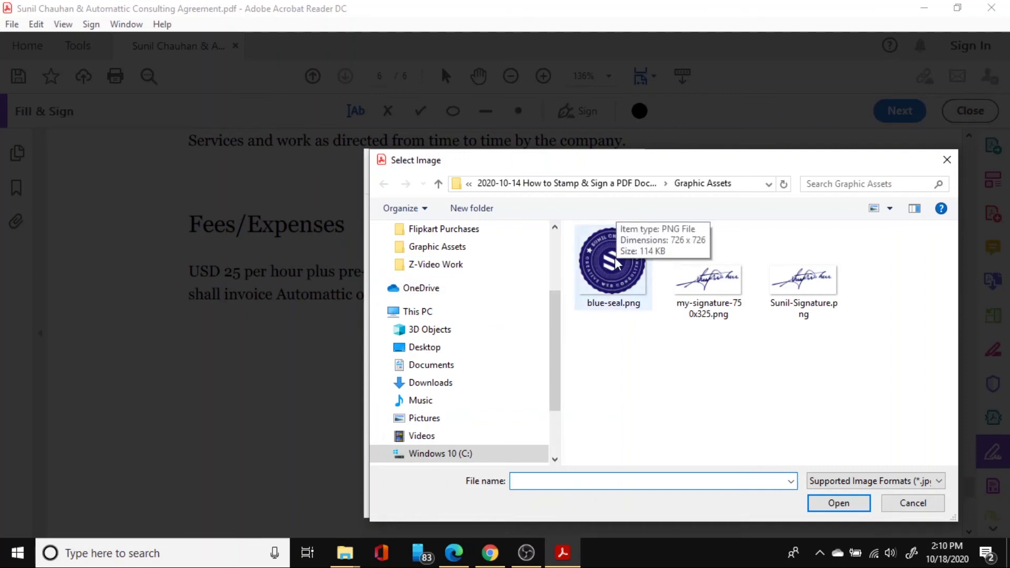
{"action": "left_click", "coordinate": [611, 278]}
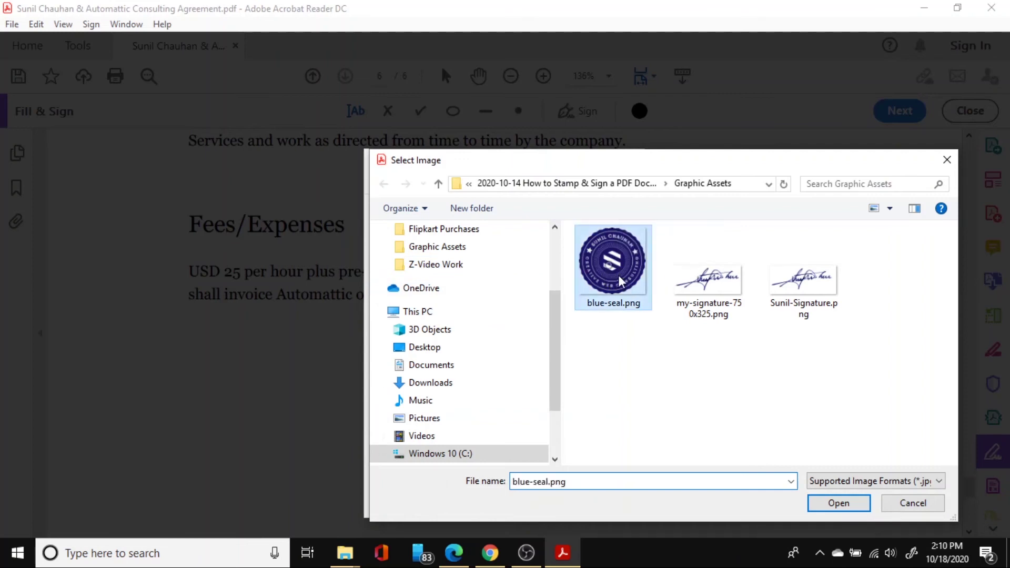
{"action": "left_click", "coordinate": [837, 505]}
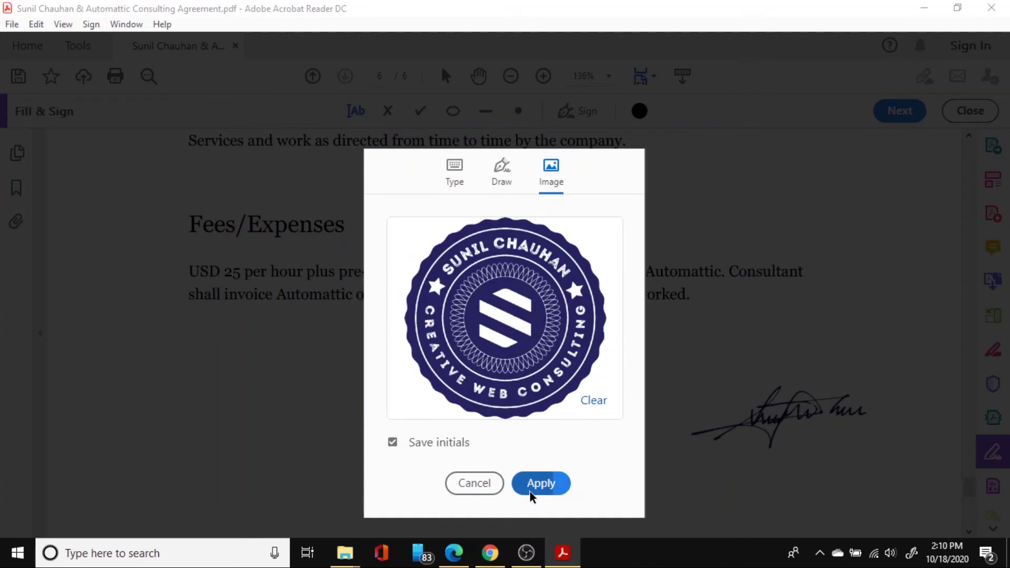
{"action": "left_click", "coordinate": [546, 485]}
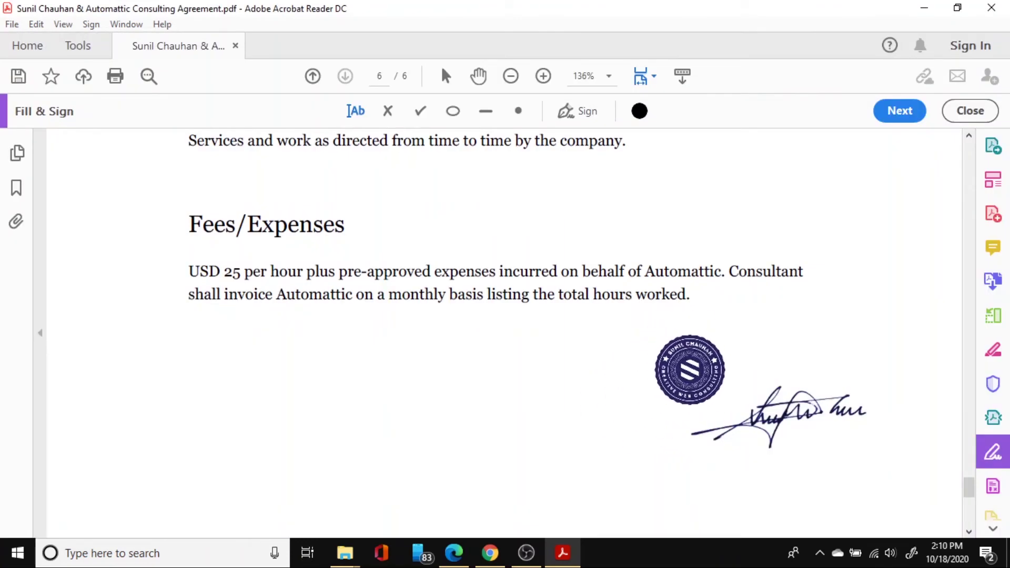
- Place the blue seal just above the signature on page 6 and enlarge it
{"action": "left_click", "coordinate": [719, 375]}
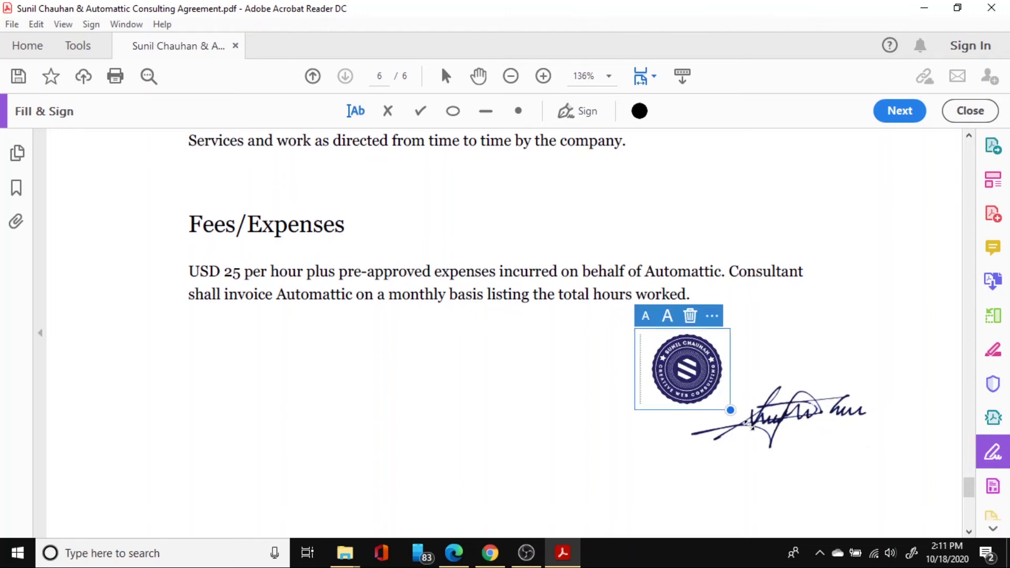
{"action": "mouse_move", "coordinate": [748, 425]}
{"action": "left_mouse_down"}
{"action": "mouse_move", "coordinate": [737, 397]}
{"action": "mouse_move", "coordinate": [751, 423]}
{"action": "left_mouse_up"}
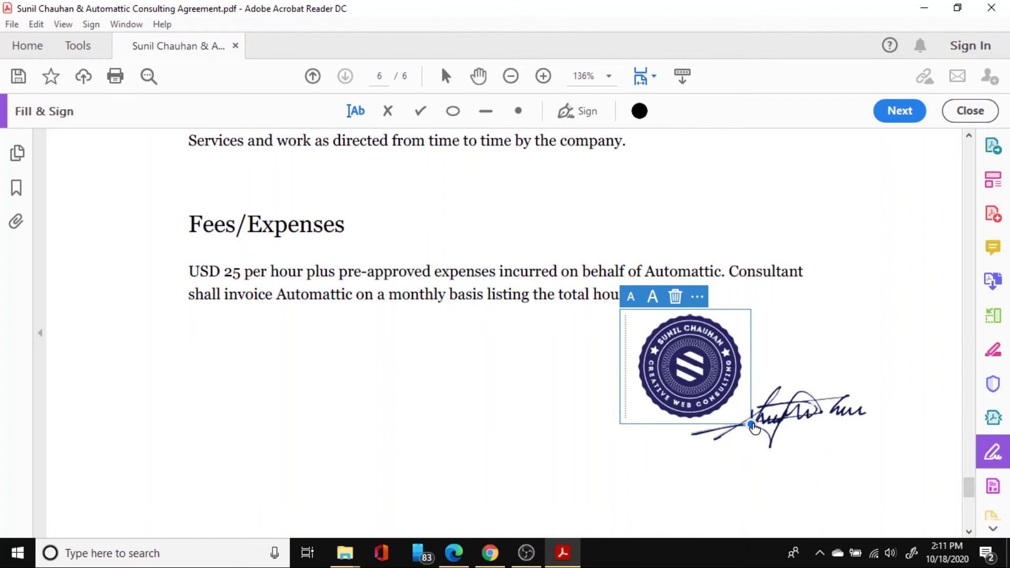
{"action": "left_click", "coordinate": [817, 475]}
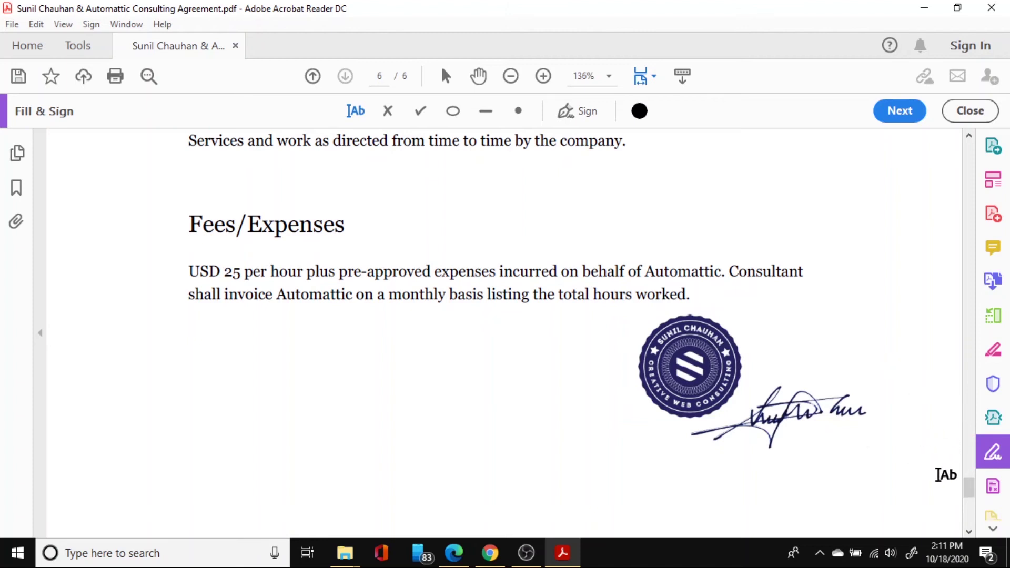
{"action": "mouse_move", "coordinate": [971, 493]}
{"action": "left_mouse_down"}
{"action": "mouse_move", "coordinate": [970, 469]}
{"action": "mouse_move", "coordinate": [970, 500]}
{"action": "left_mouse_up"}
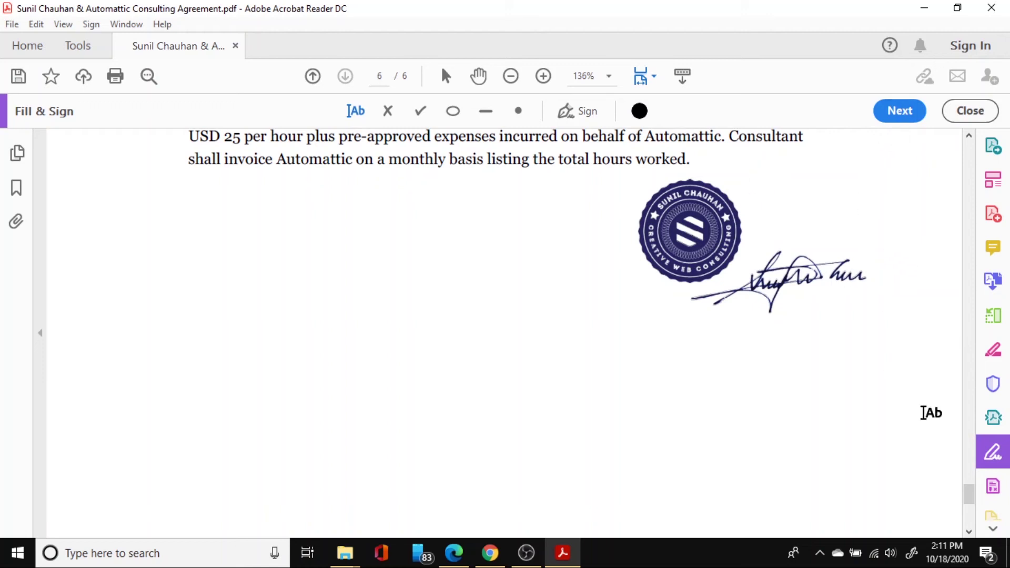
- Save the signed agreement into Graphic Assets, replacing the existing PDF
{"action": "scroll", "coordinate": [970, 492], "scroll_direction": "up", "scroll_amount": 5}
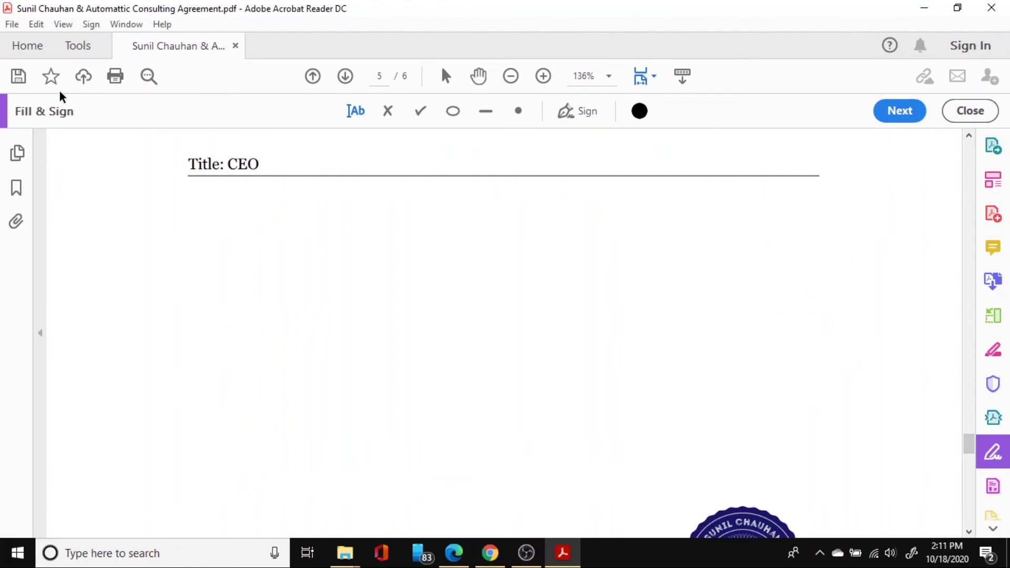
{"action": "left_click", "coordinate": [11, 25]}
{"action": "left_click", "coordinate": [68, 119]}
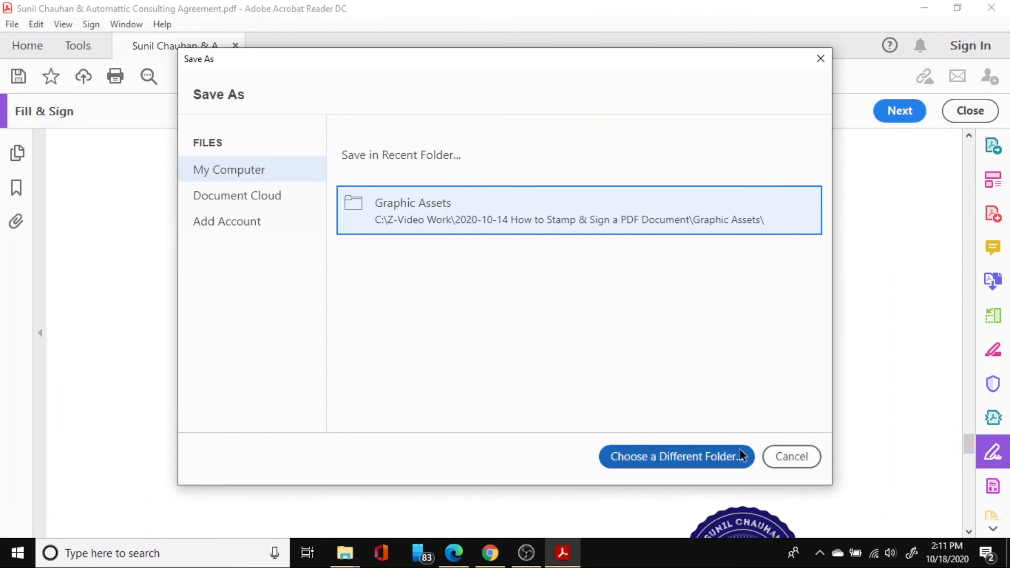
{"action": "left_click", "coordinate": [566, 210]}
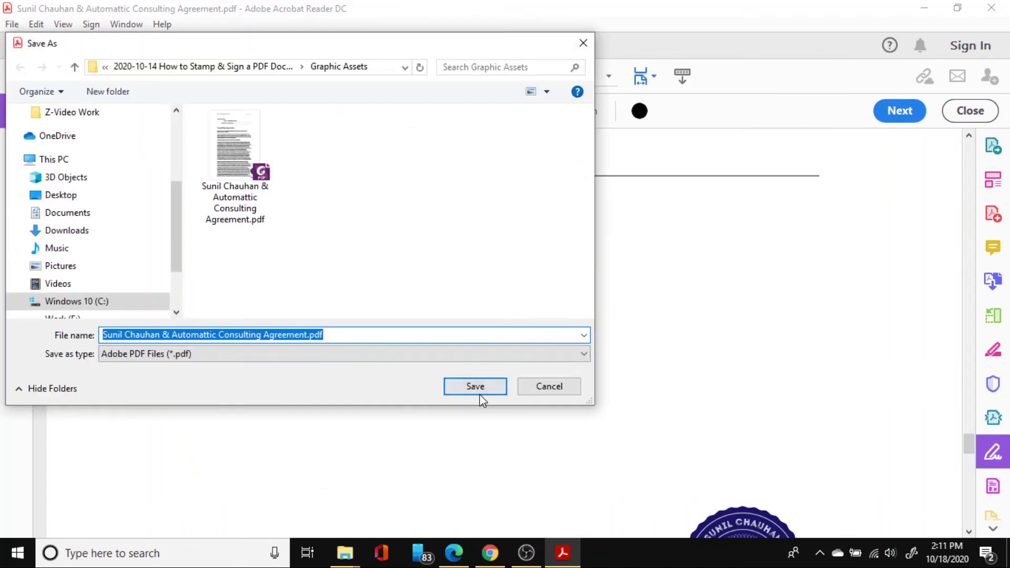
{"action": "left_click", "coordinate": [493, 387]}
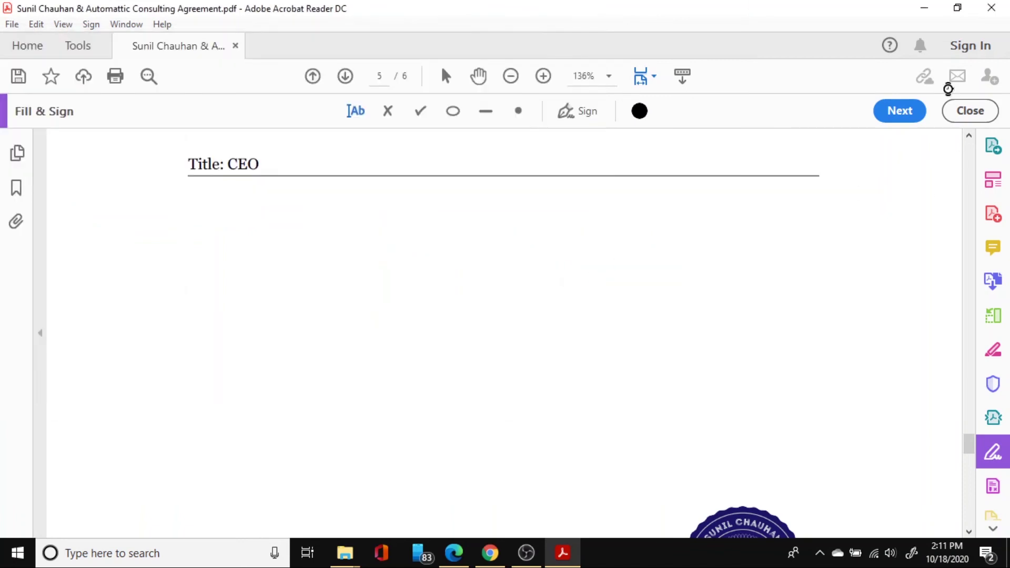
- Close Acrobat and select the saved agreement PDF in the Graphic Assets folder
{"action": "left_click", "coordinate": [992, 8]}
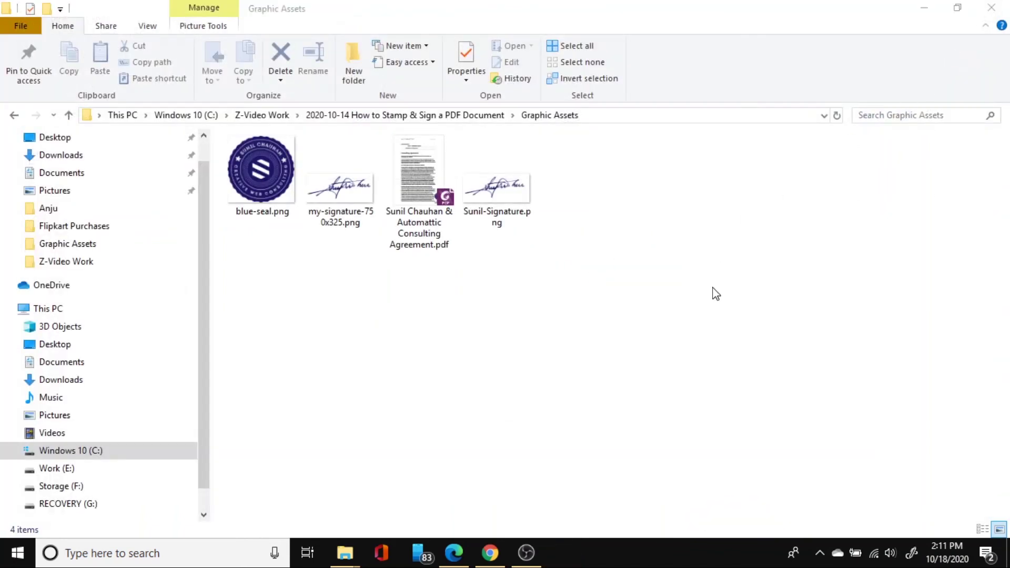
{"action": "left_click", "coordinate": [425, 194]}
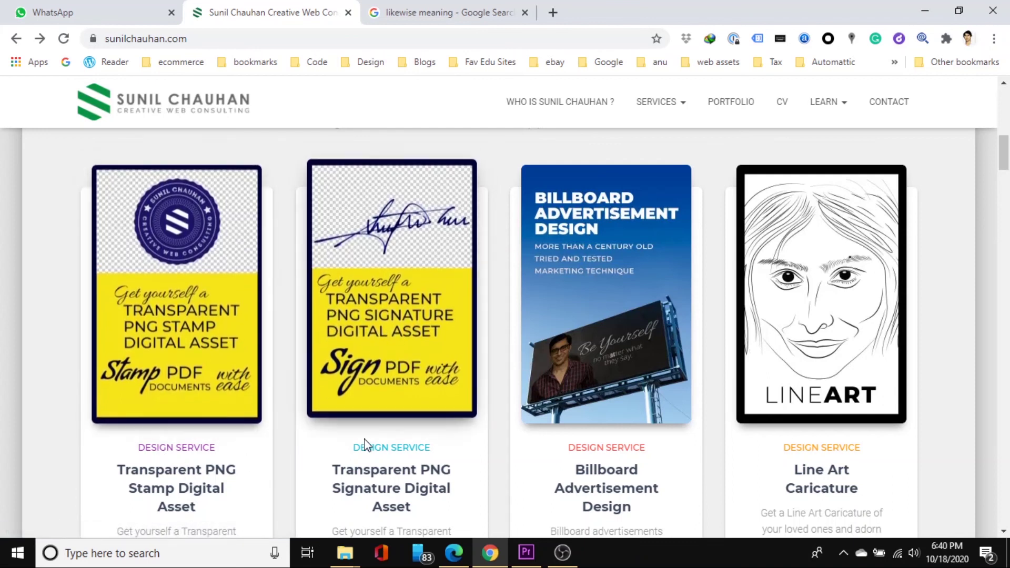
- Open the Transparent PNG Signature Digital Asset product link in a new tab
{"action": "right_click", "coordinate": [379, 470]}
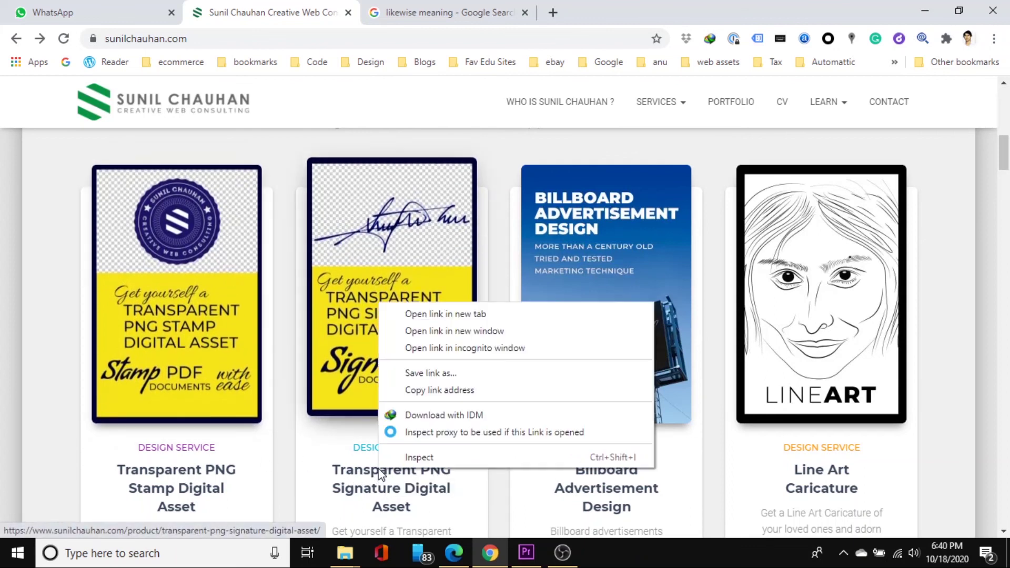
{"action": "left_click", "coordinate": [465, 315]}
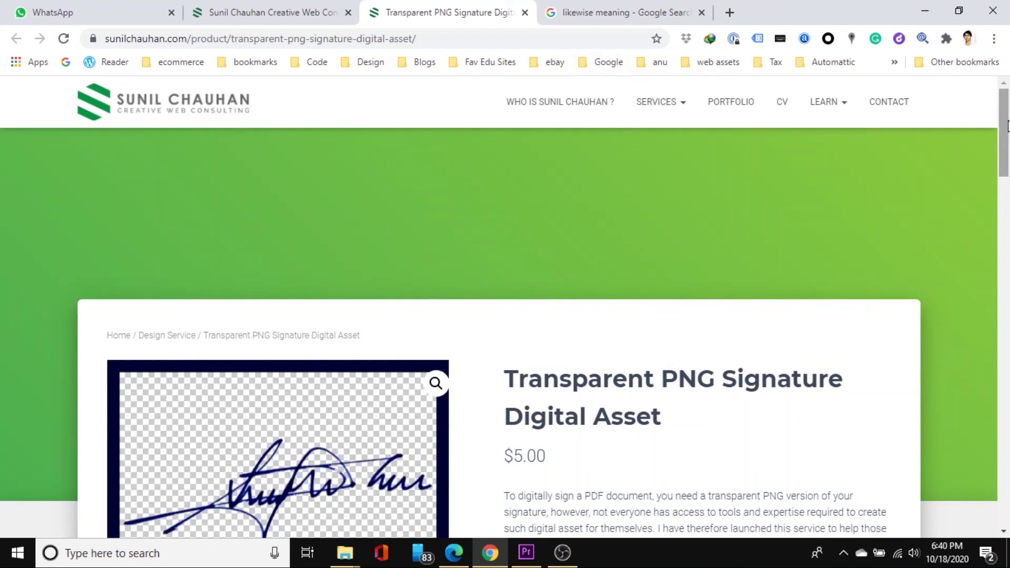
- Scroll to the intro text and Deliverables list: blue, black, white PNG signatures plus PSD
{"action": "left_click_drag", "start_coordinate": [1008, 126], "coordinate": [1008, 219]}
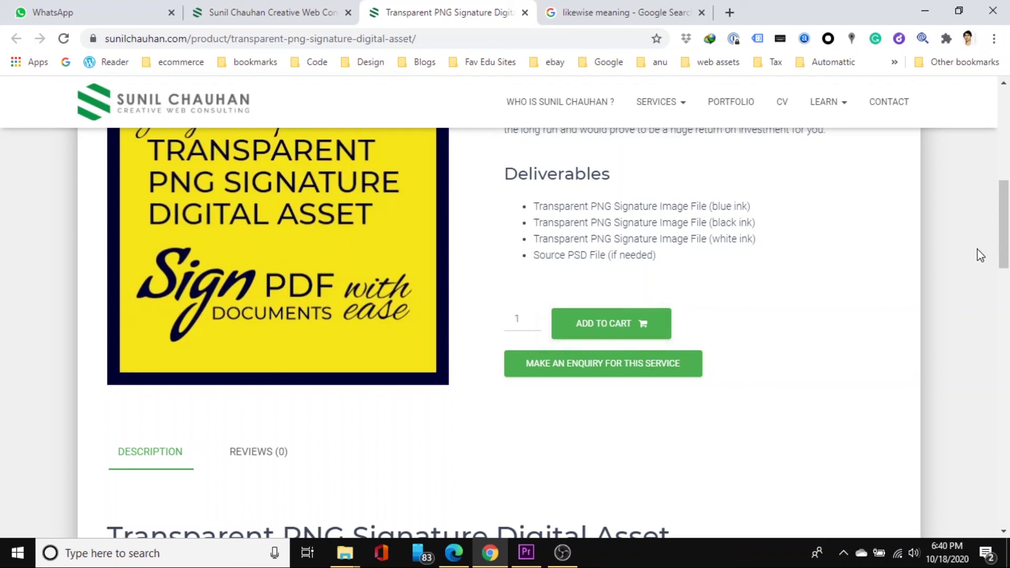
{"action": "left_click_drag", "start_coordinate": [1008, 214], "coordinate": [1008, 223]}
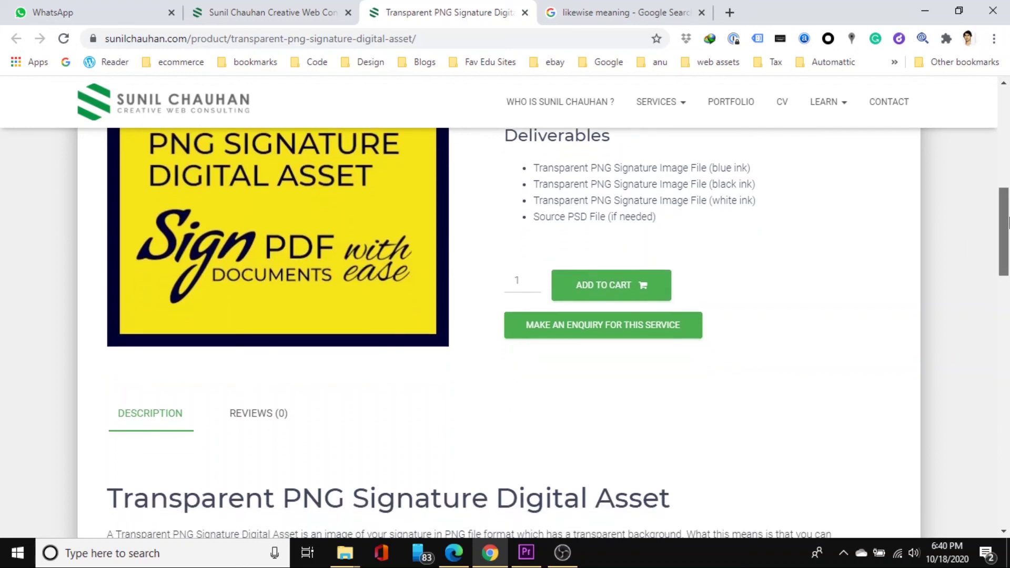
{"action": "scroll", "coordinate": [833, 484], "scroll_direction": "up", "scroll_amount": 3}
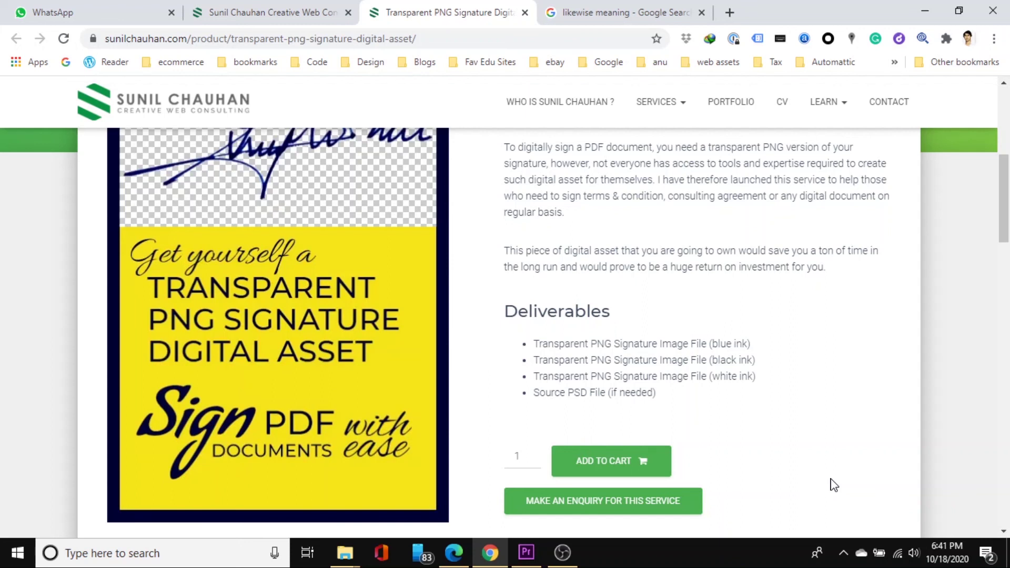